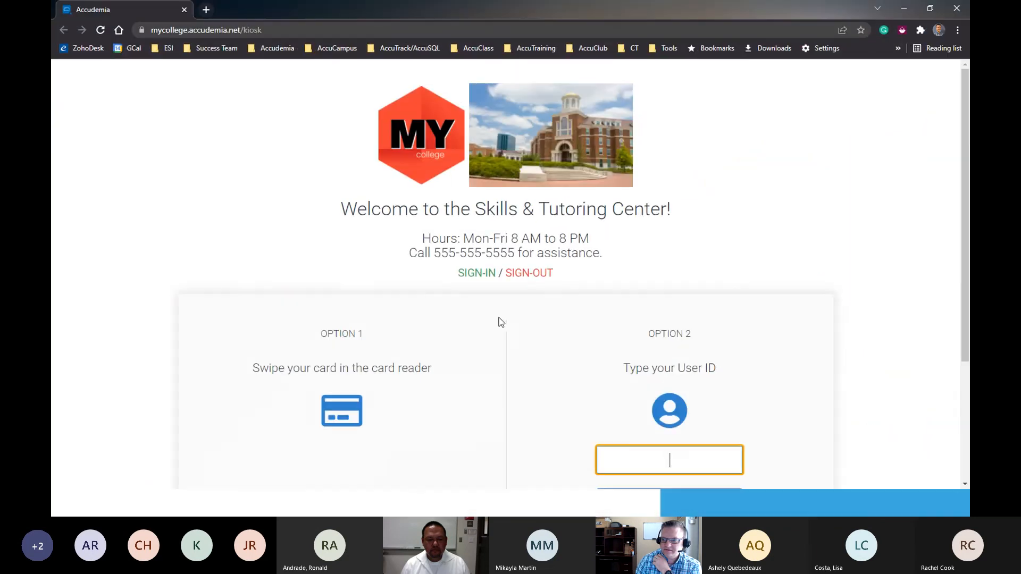
- Open the account login page from the Skills & Tutoring Center sign-in kiosk
scroll(449, 370, "down", 1)
scroll(519, 398, "down", 1)
scroll(519, 399, "up", 2)
scroll(508, 341, "down", 3)
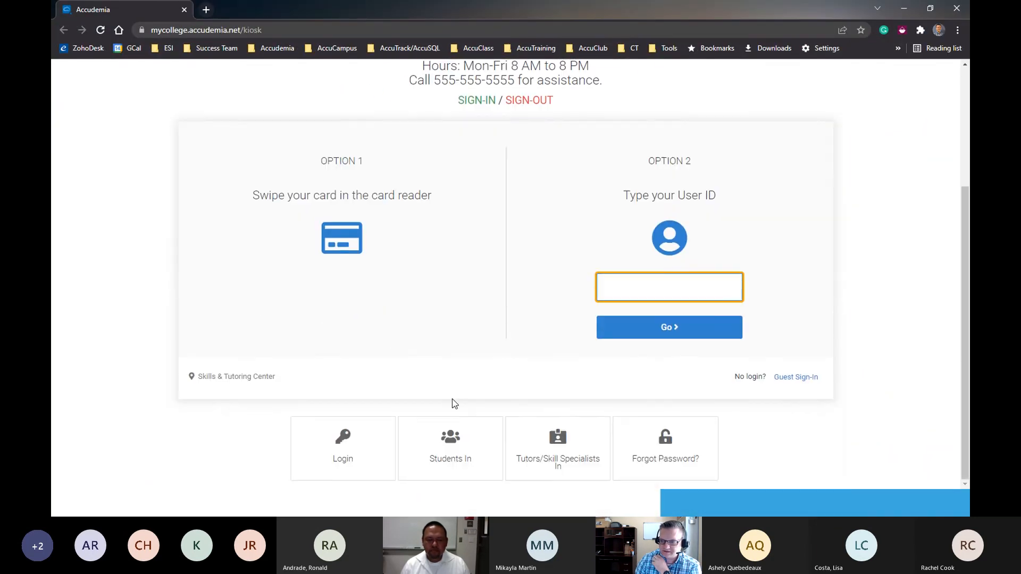
scroll(522, 365, "up", 3)
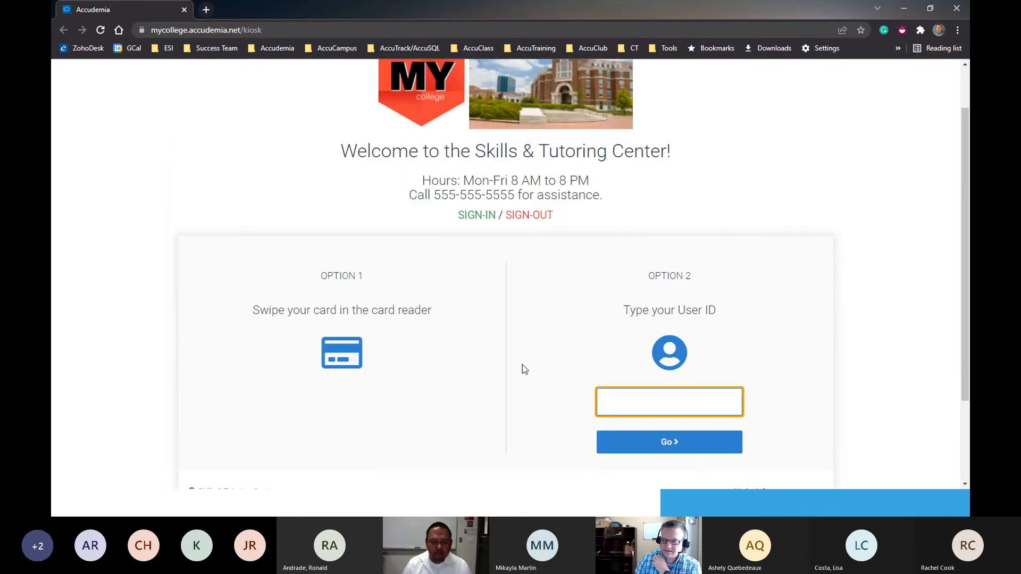
scroll(453, 337, "down", 3)
left_click(364, 442)
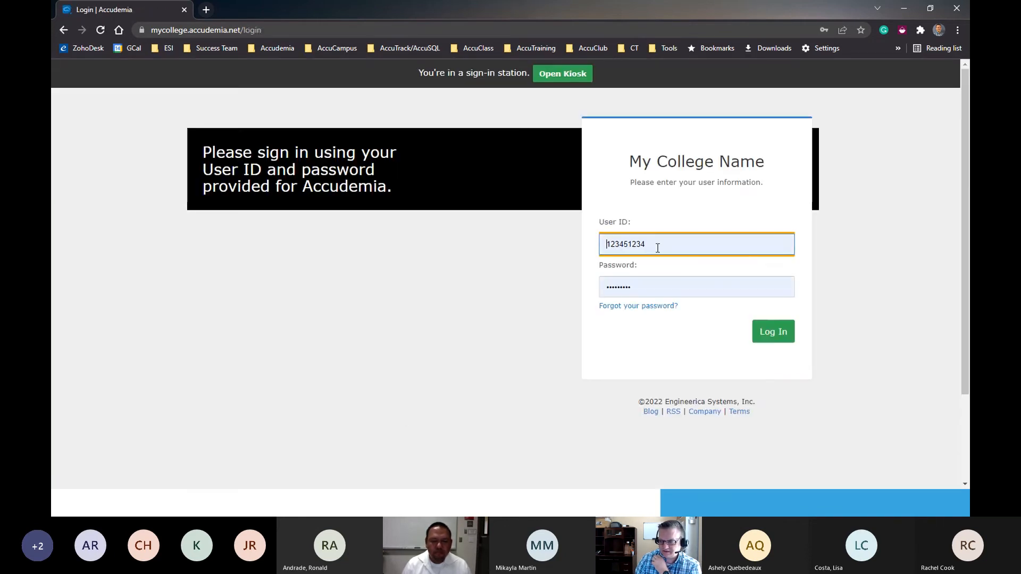
- Replace the prefilled credentials with the administrator's user ID and account password, and log in
double_click(670, 243)
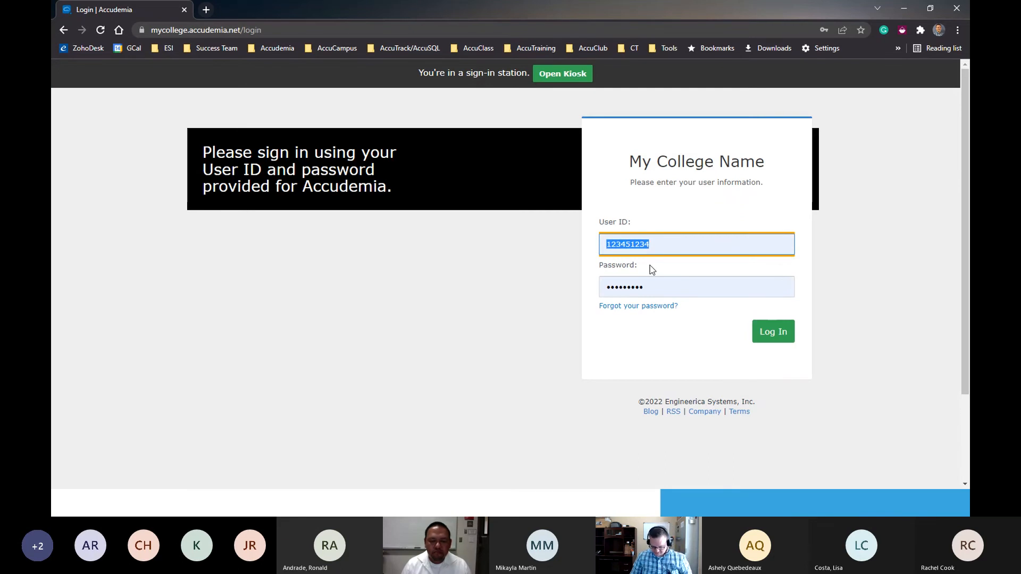
type("111111111")
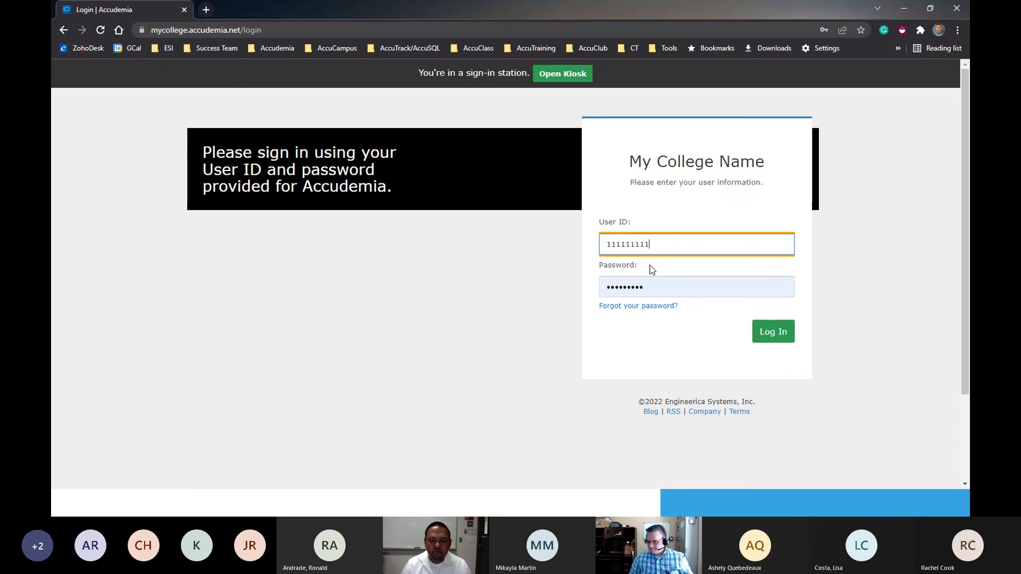
left_click_drag(651, 287, 544, 297)
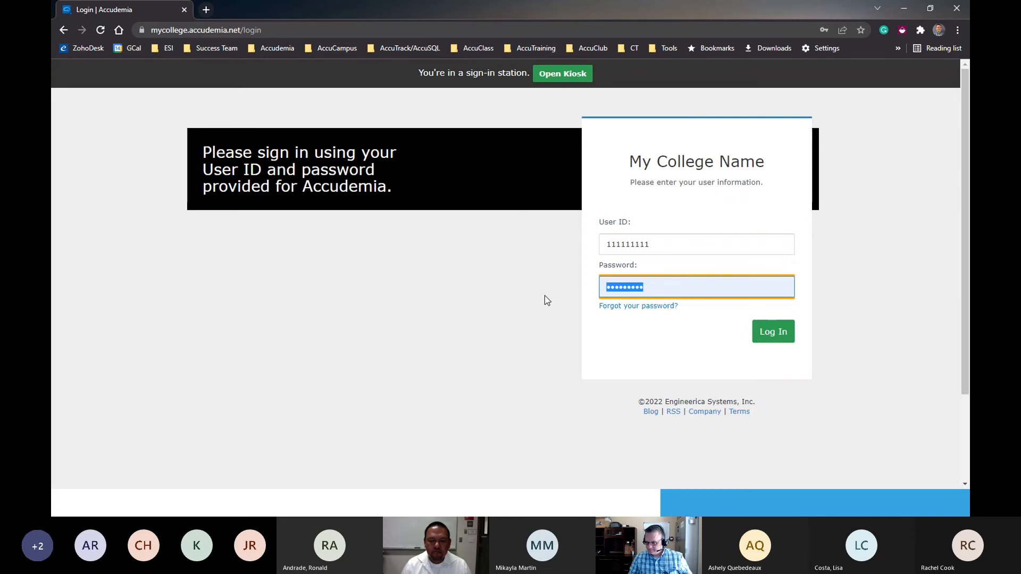
key("BackSpace")
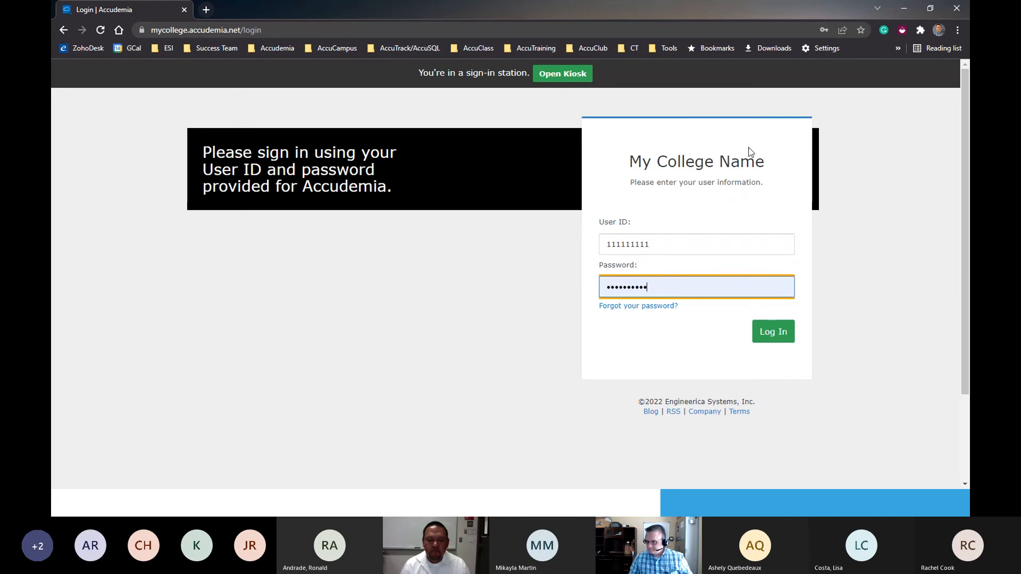
left_click(773, 335)
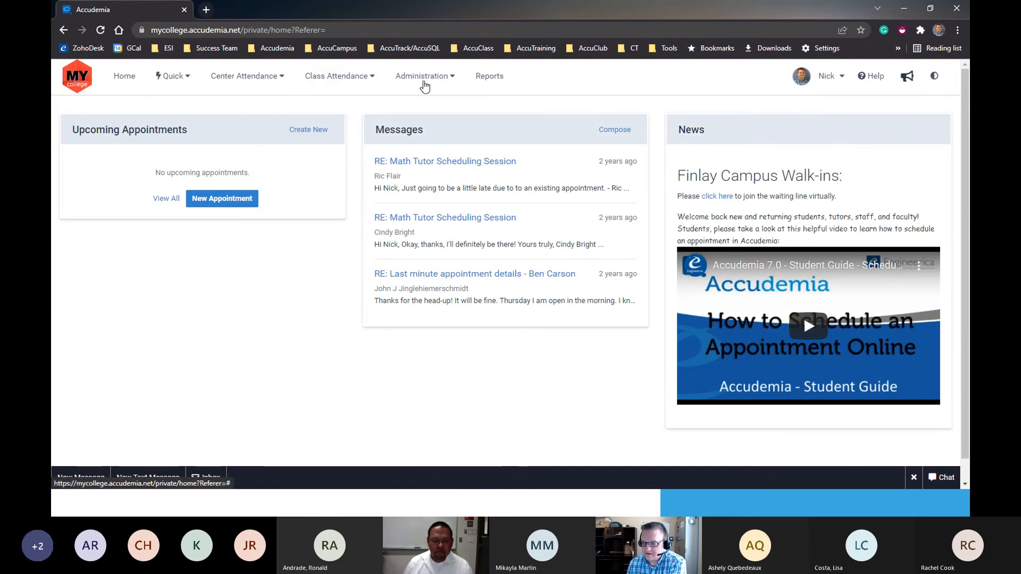
- Open the list of surveys in the administration area
left_click(424, 83)
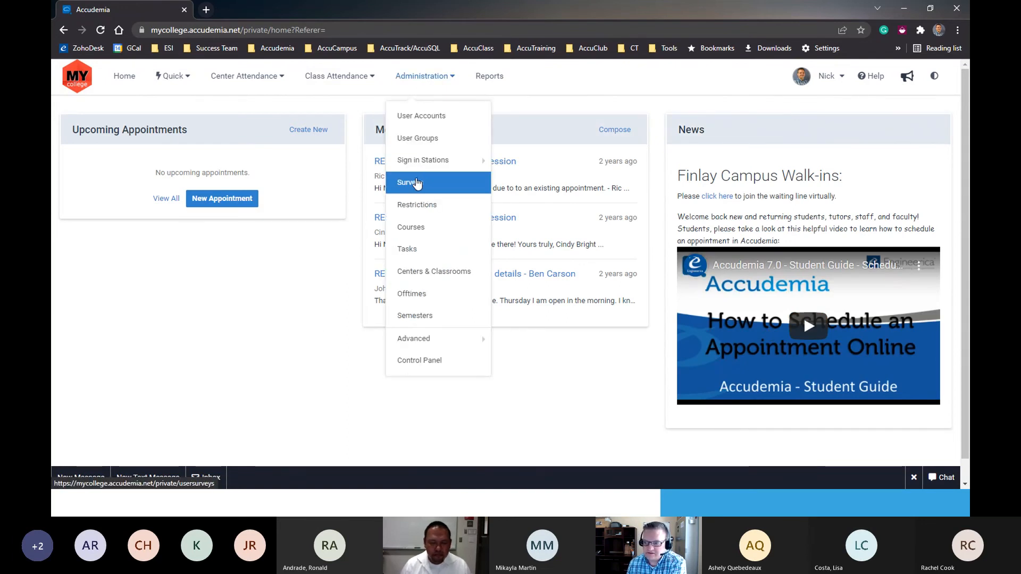
left_click(423, 182)
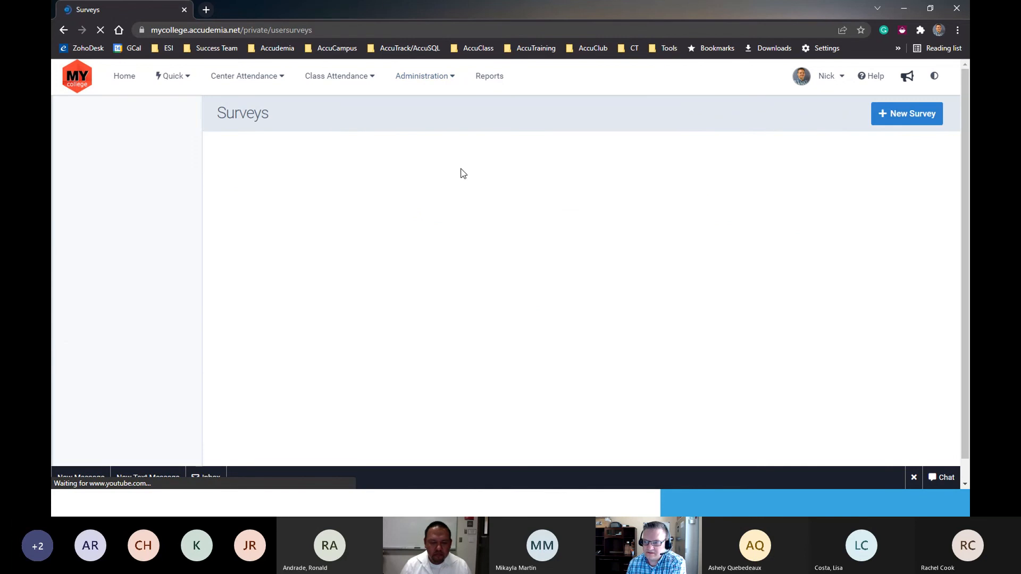
left_click(419, 79)
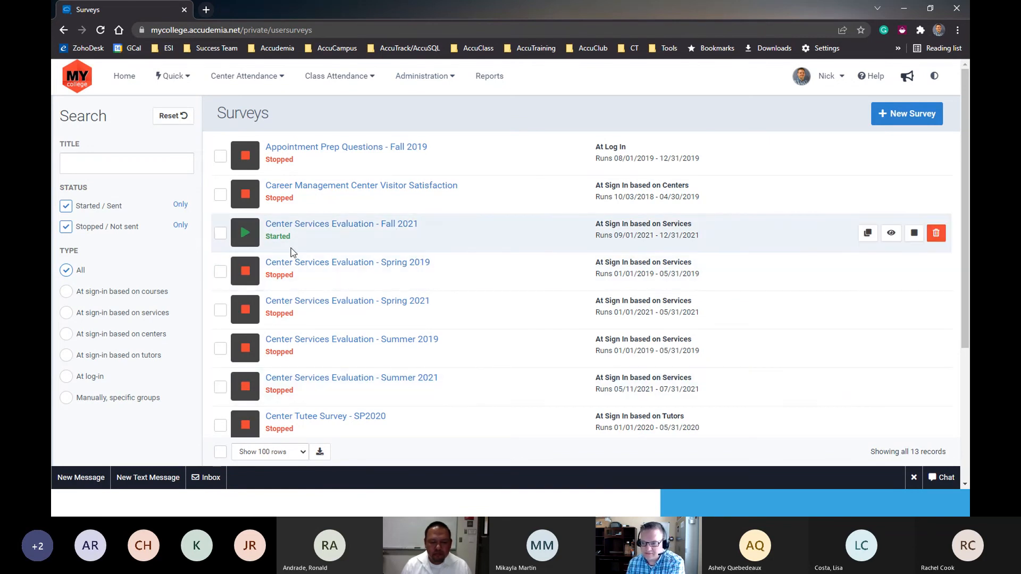
- Stop the running survey "Center Services Evaluation - Fall 2021" and confirm the change
left_click(220, 233)
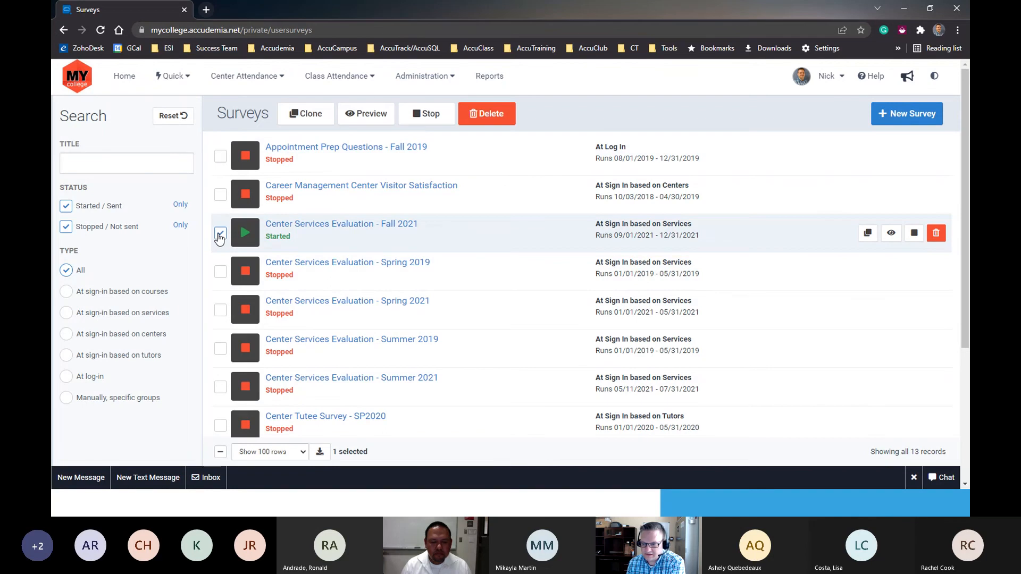
left_click(417, 122)
left_click(572, 174)
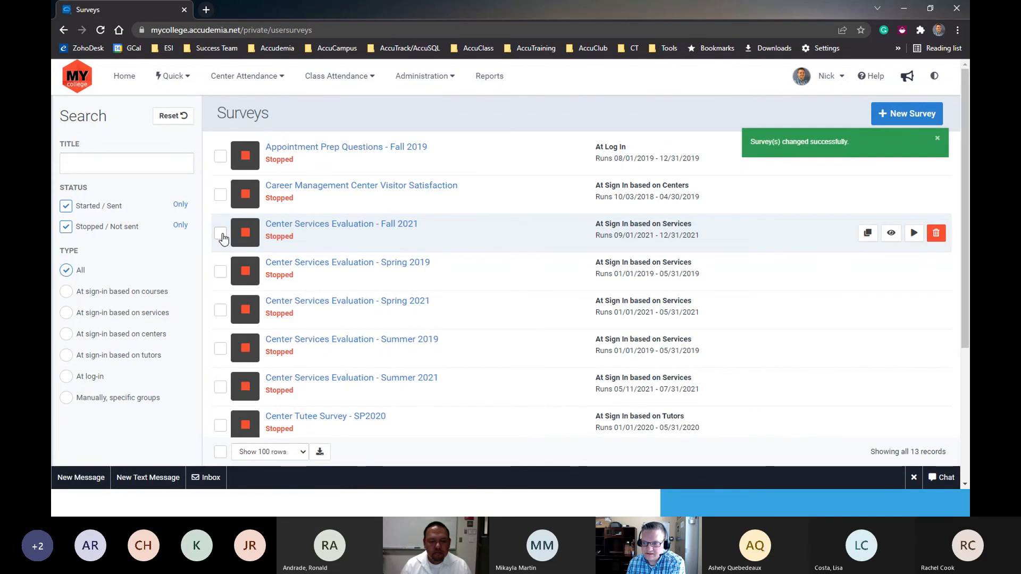
- Clone the "Center Services Evaluation - Fall 2021" survey and name the copy "Center Services Evaluation - Spring 2022"
left_click(222, 237)
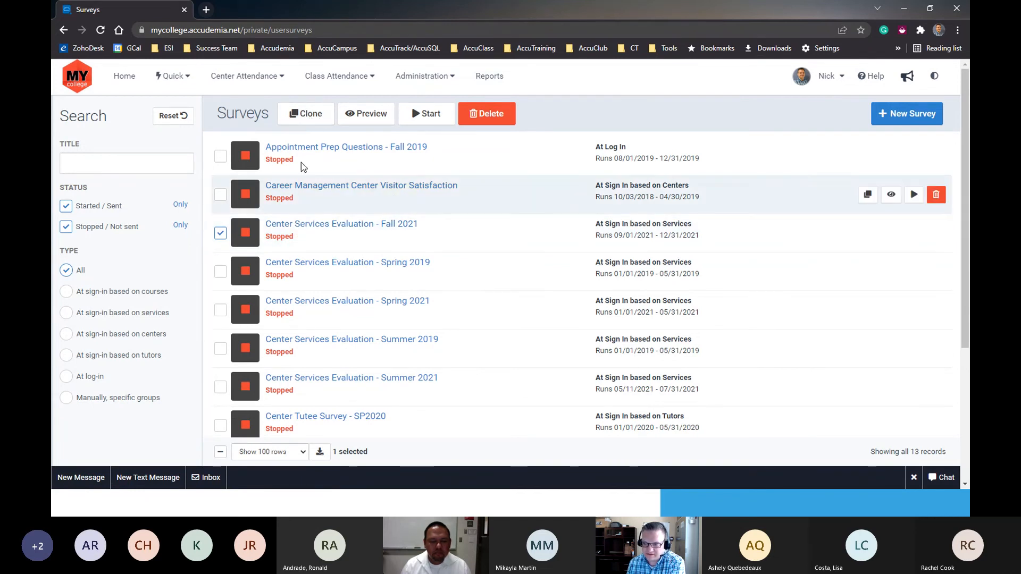
left_click(307, 117)
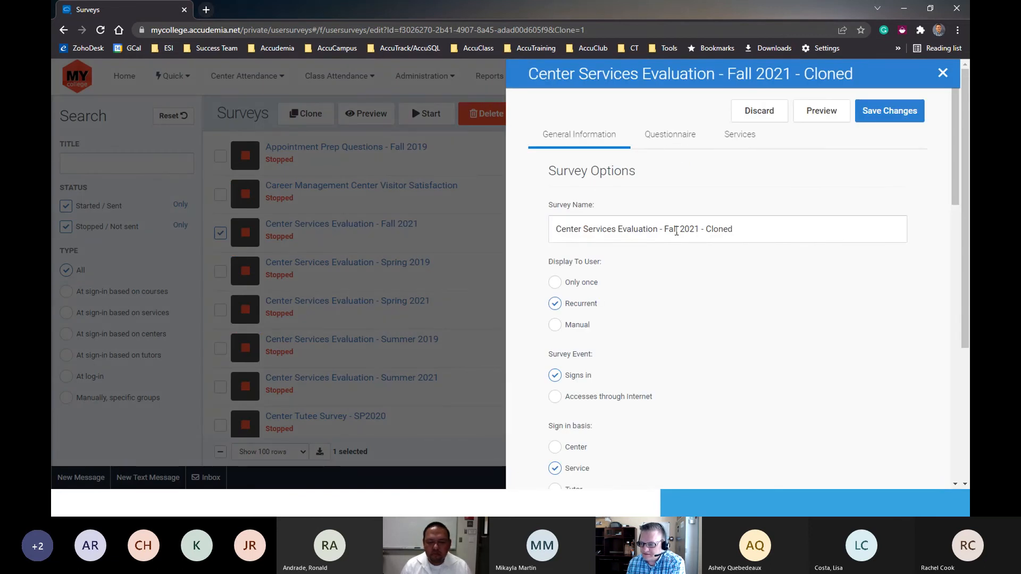
left_click_drag(665, 232, 804, 227)
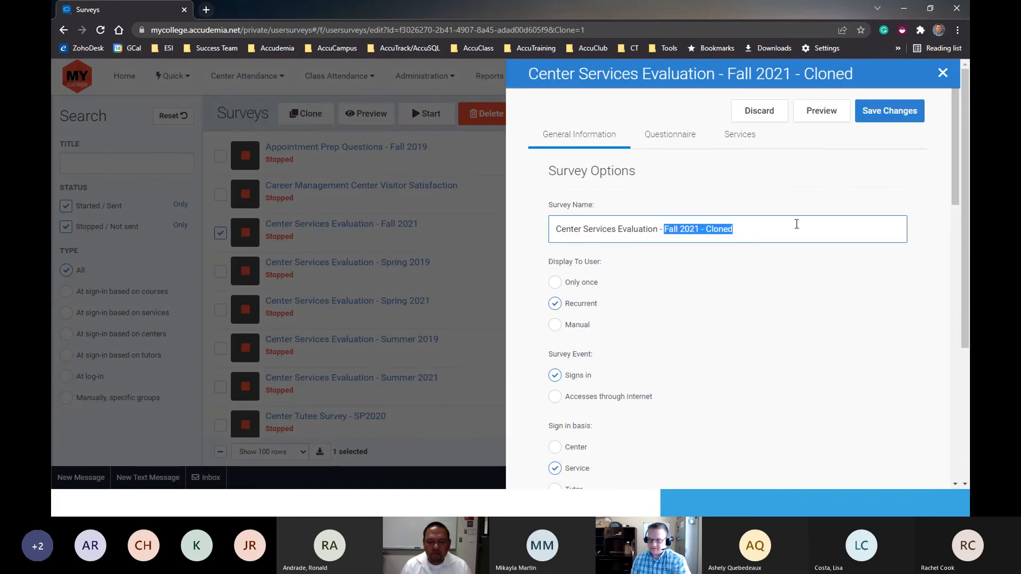
type("Spring")
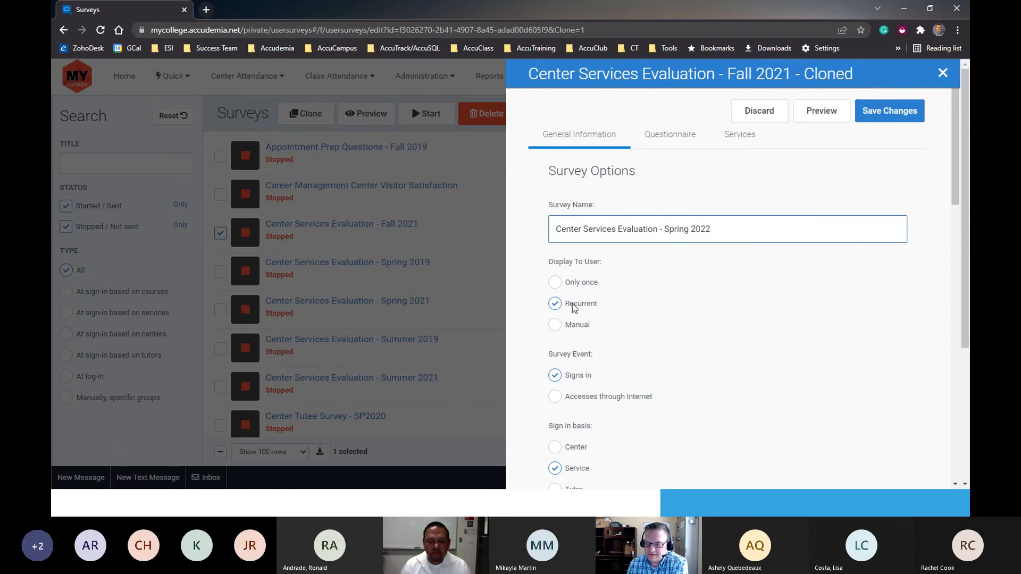
- Review the cloned survey's display, event and sign-in basis options and the services it is shown for
scroll(580, 231, "down", 2)
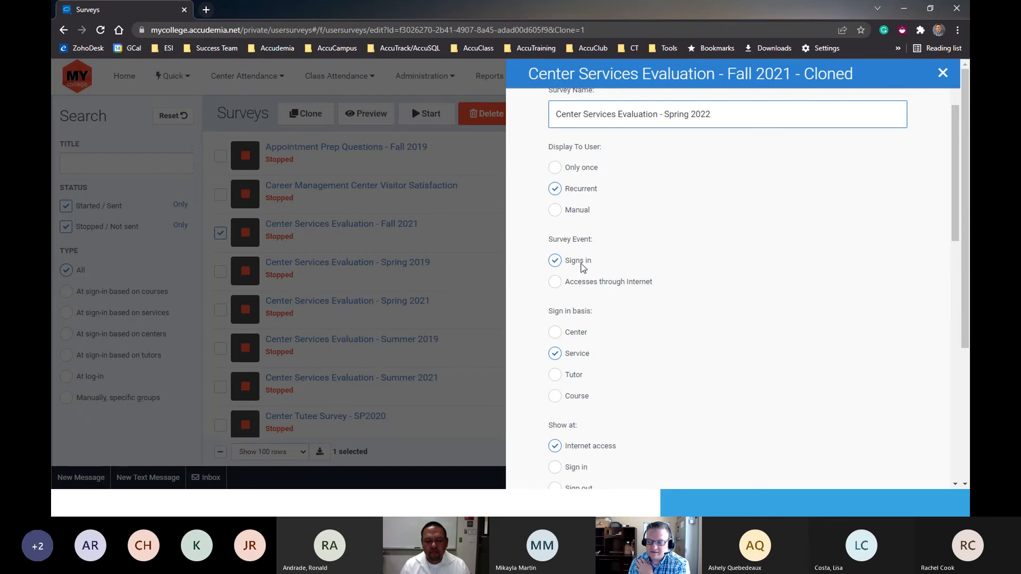
scroll(564, 361, "down", 1)
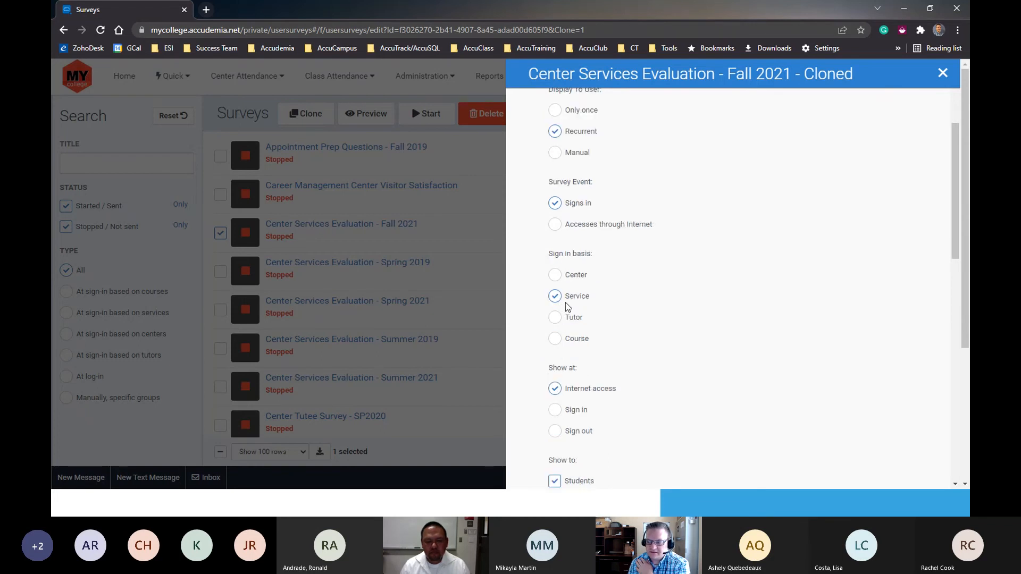
scroll(688, 300, "up", 4)
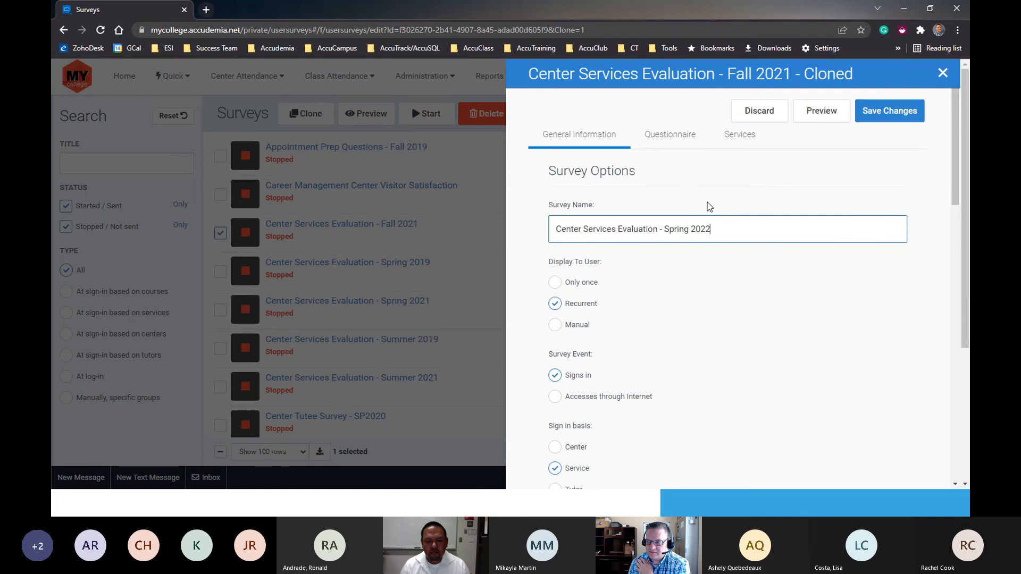
left_click(740, 136)
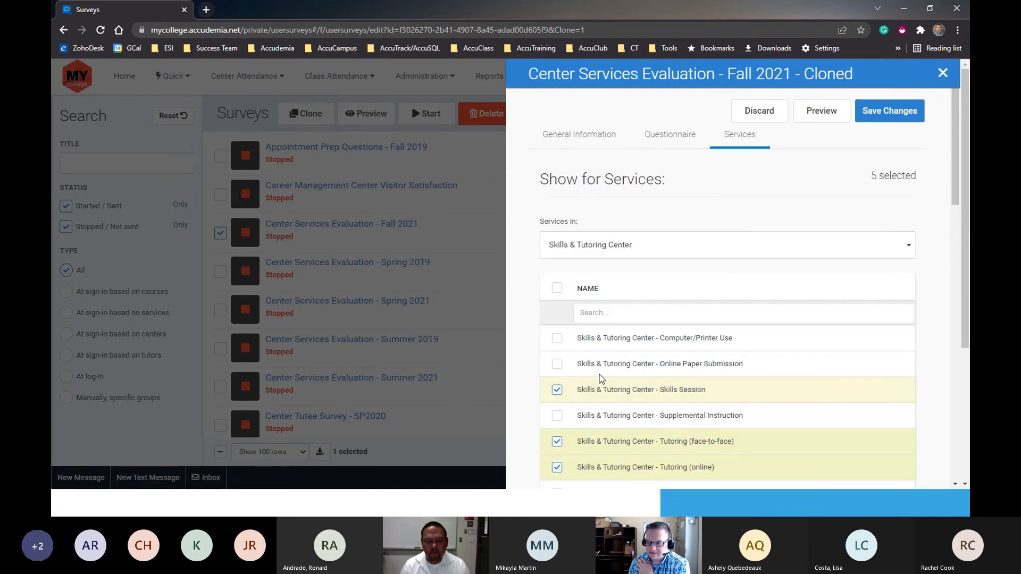
scroll(599, 381, "down", 3)
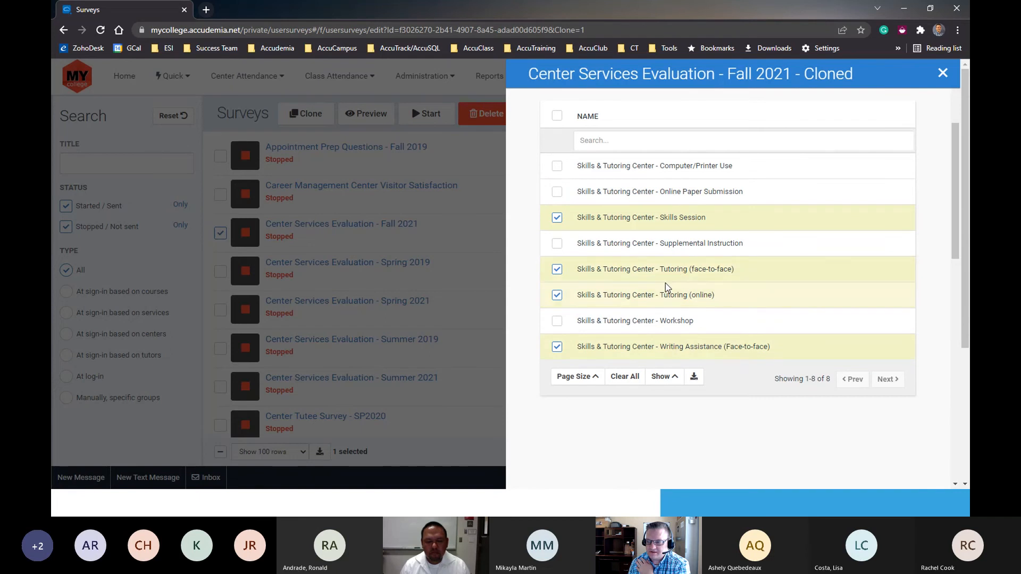
scroll(648, 344, "up", 3)
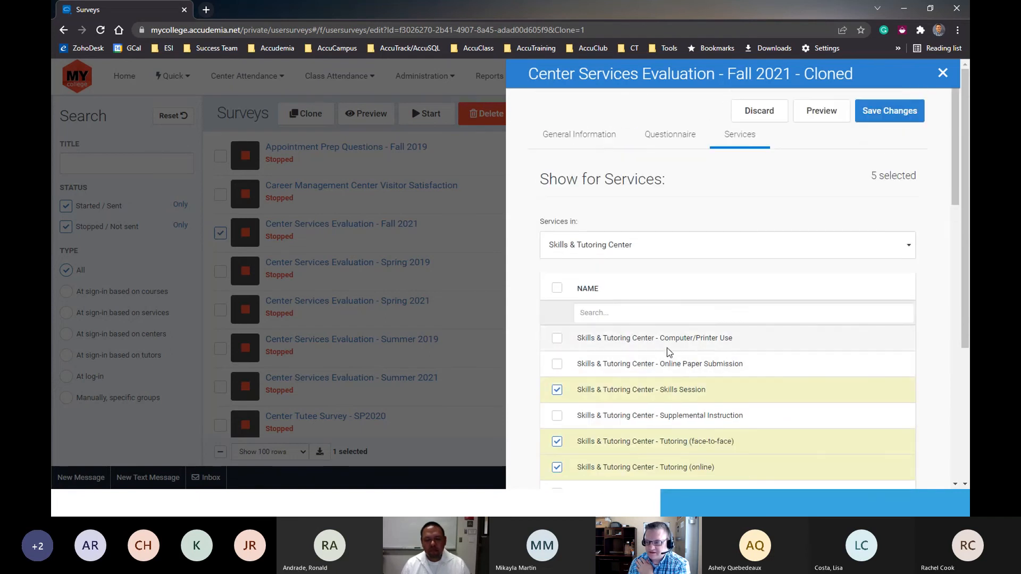
left_click(603, 138)
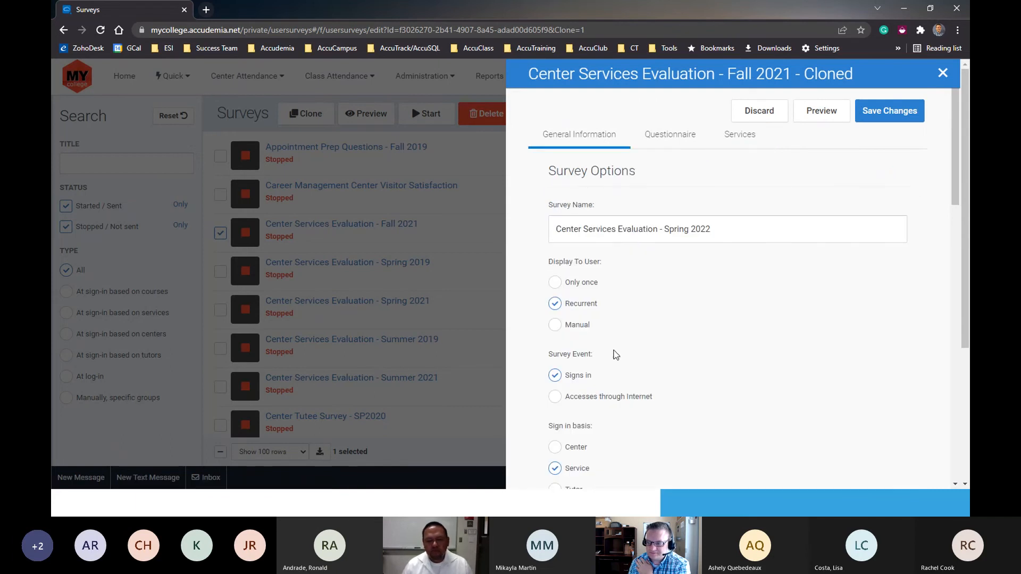
scroll(610, 355, "down", 5)
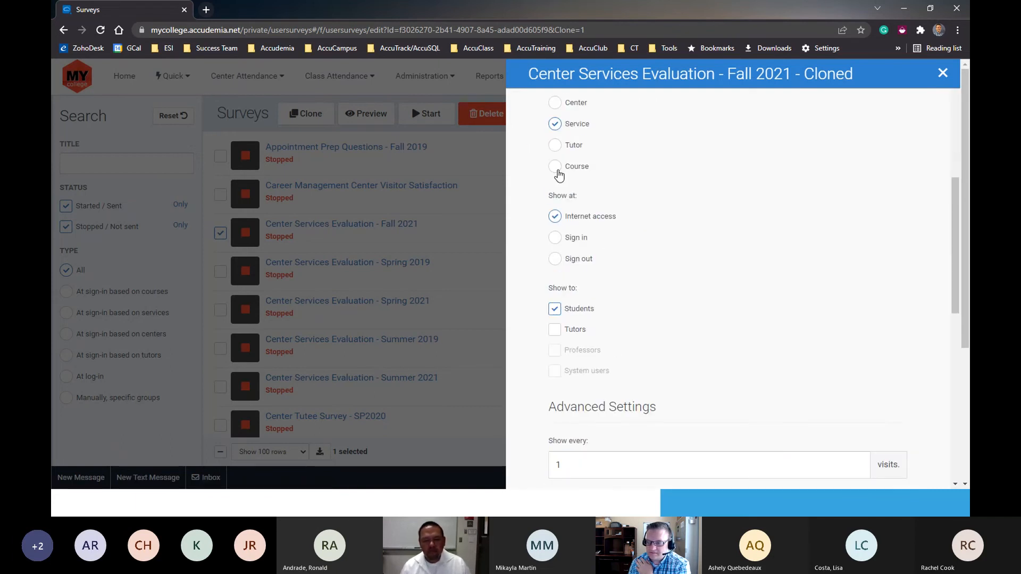
scroll(563, 202, "up", 1)
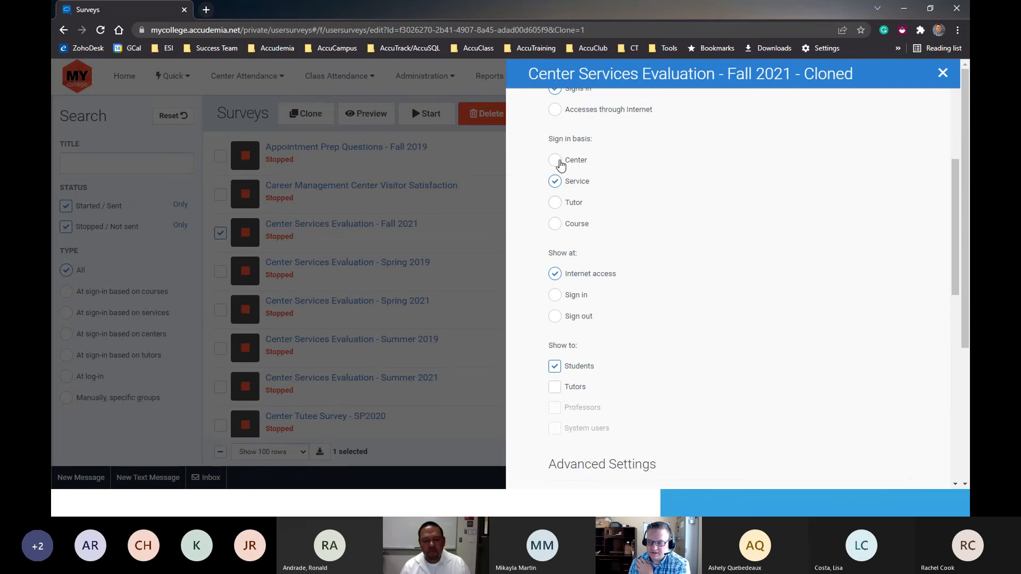
scroll(761, 110, "up", 1)
scroll(757, 122, "up", 4)
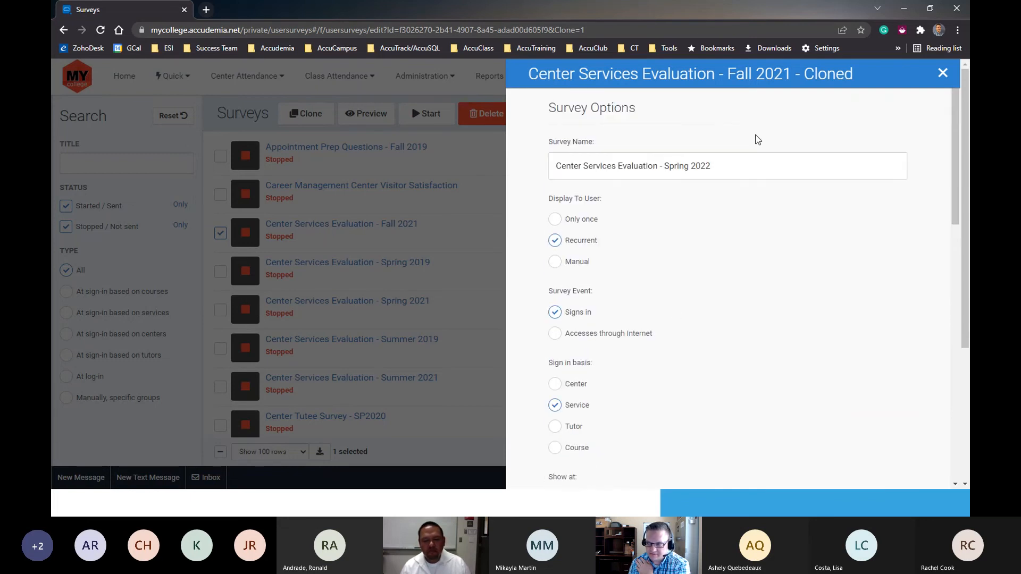
- Set the cloned survey to show at sign in instead of at internet access
scroll(619, 284, "down", 6)
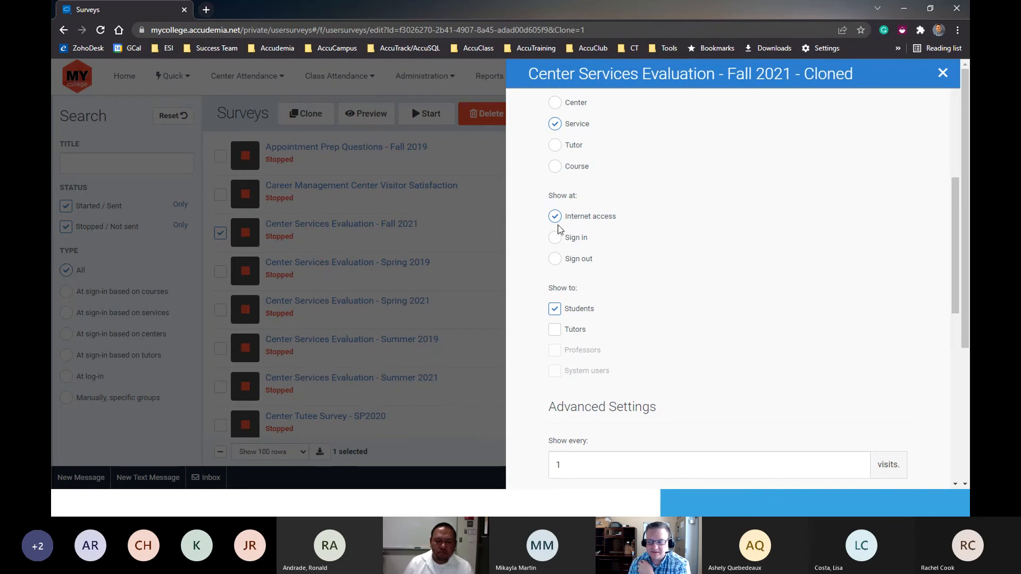
left_click(555, 243)
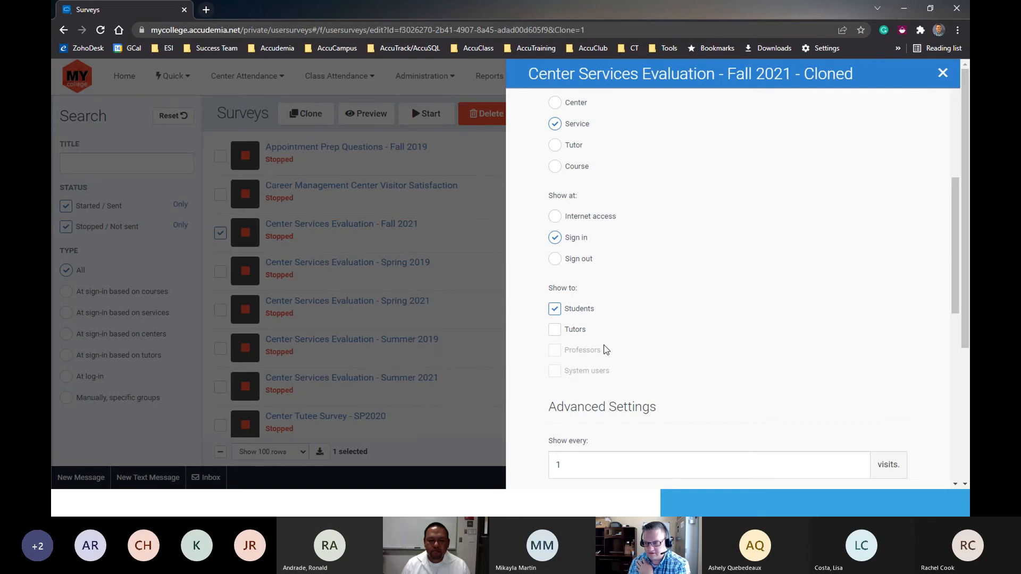
scroll(596, 367, "down", 3)
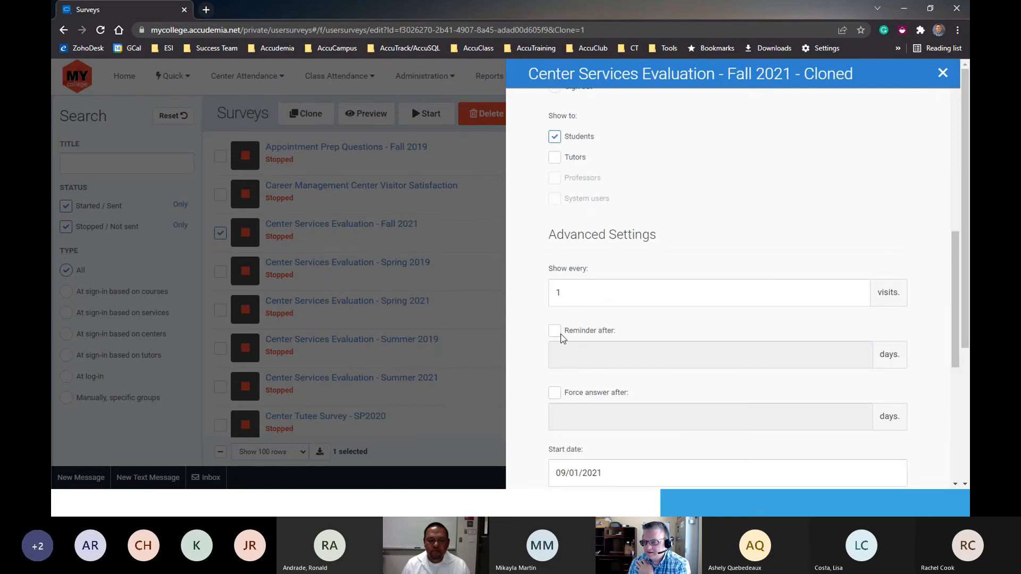
scroll(540, 312, "up", 2)
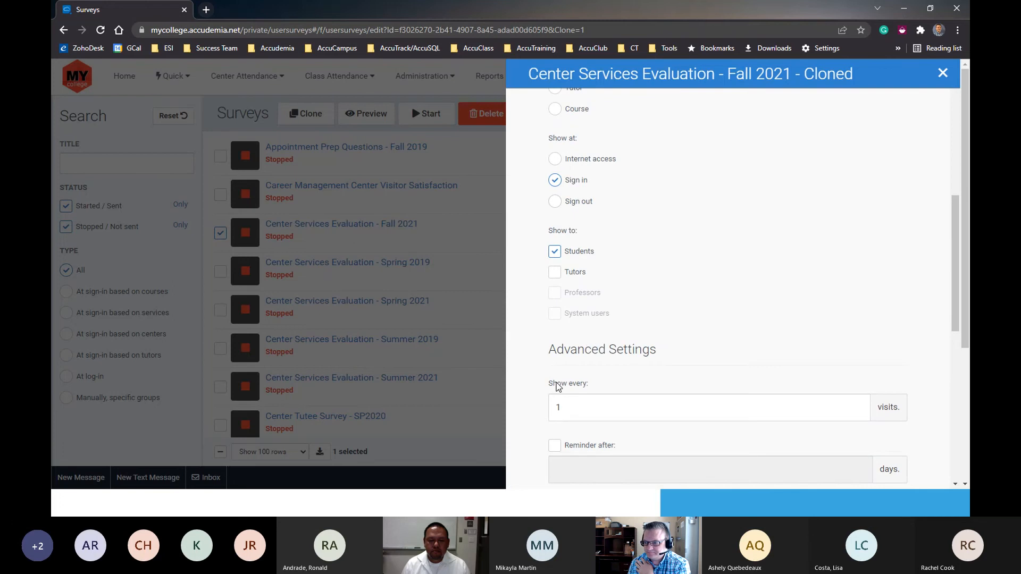
- Enable a forced answer after 0 days in the cloned survey's advanced settings
scroll(562, 381, "down", 2)
left_click_drag(599, 290, 533, 291)
left_click(582, 255)
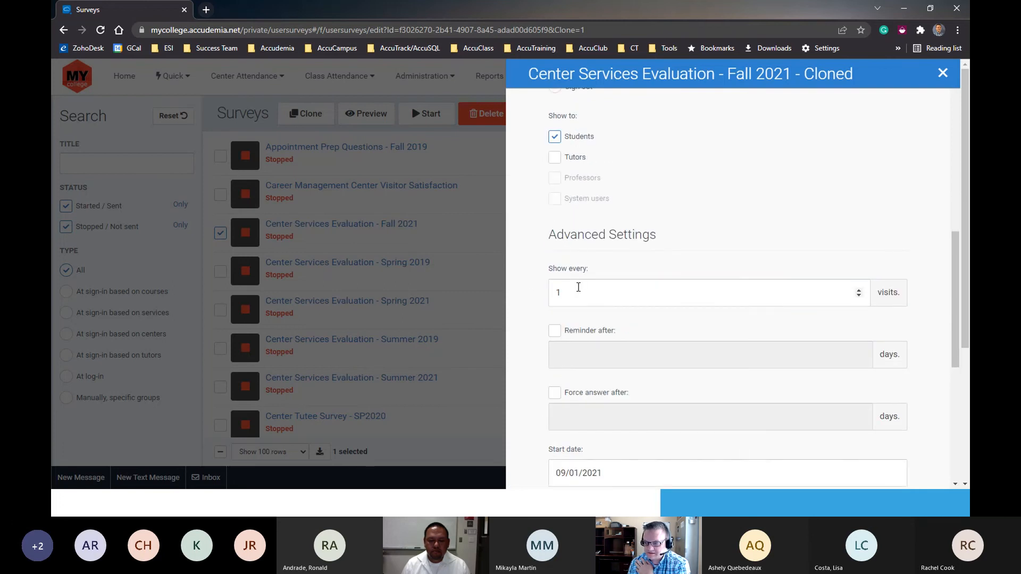
double_click(570, 296)
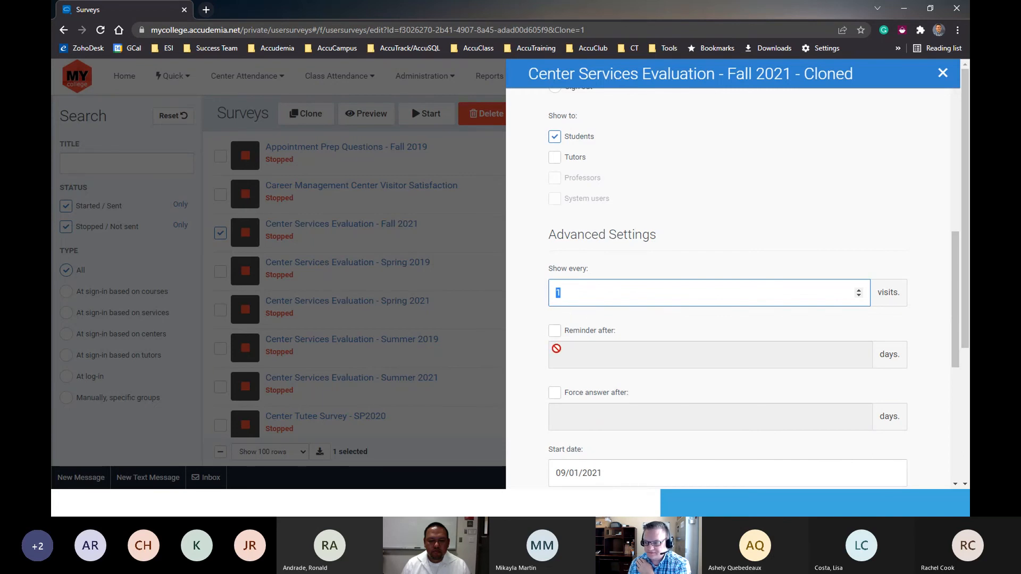
scroll(555, 348, "down", 2)
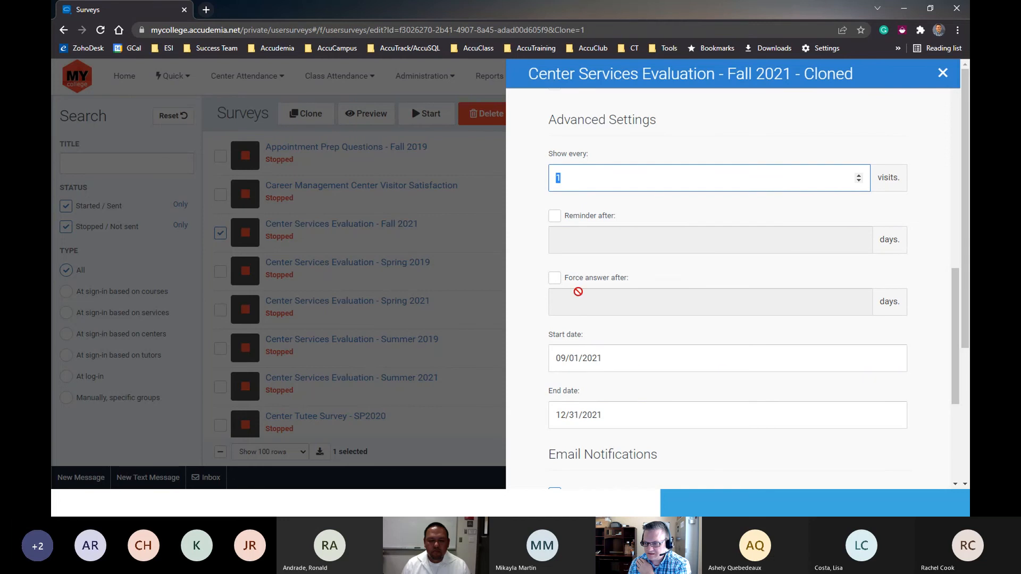
left_click(555, 277)
left_click(771, 299)
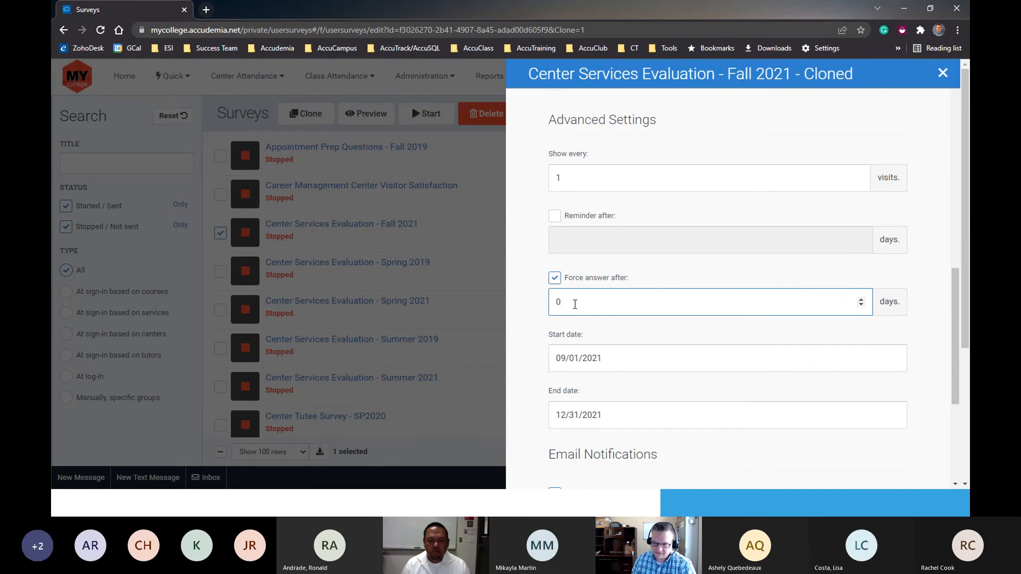
left_click(535, 340)
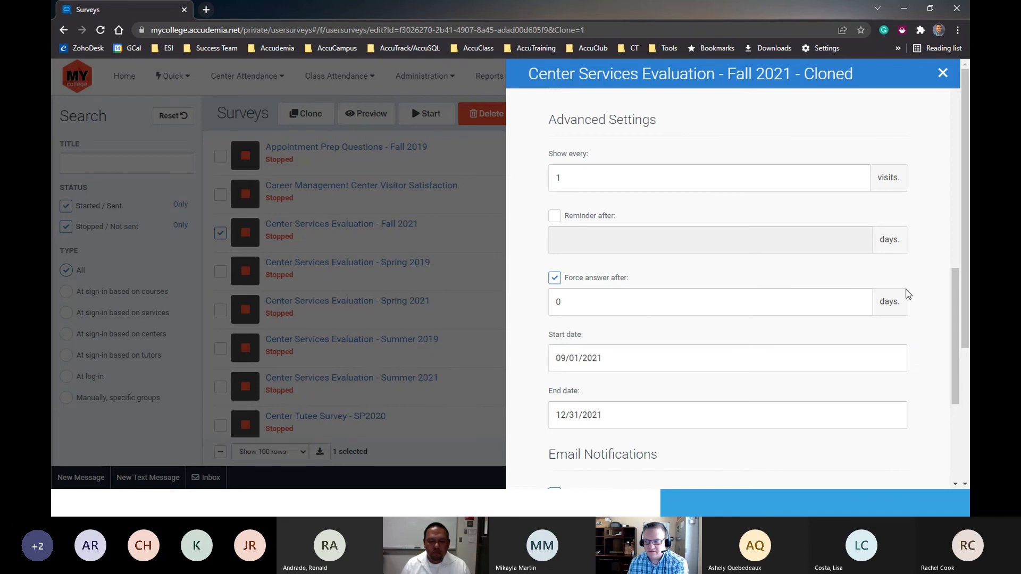
left_click_drag(900, 303, 861, 307)
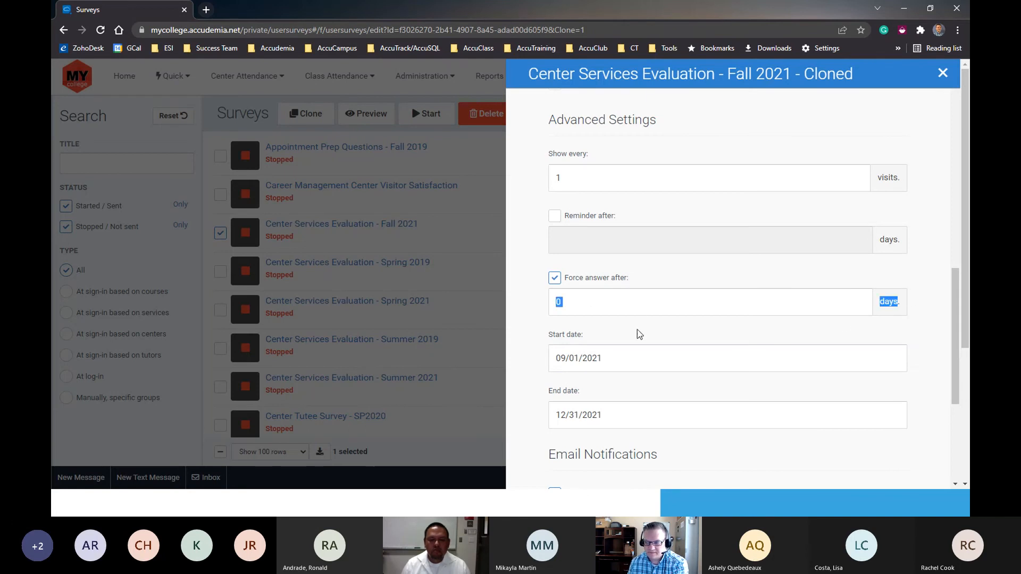
left_click(544, 311)
- Set the cloned survey's start date to 01/01/2022
scroll(537, 346, "down", 3)
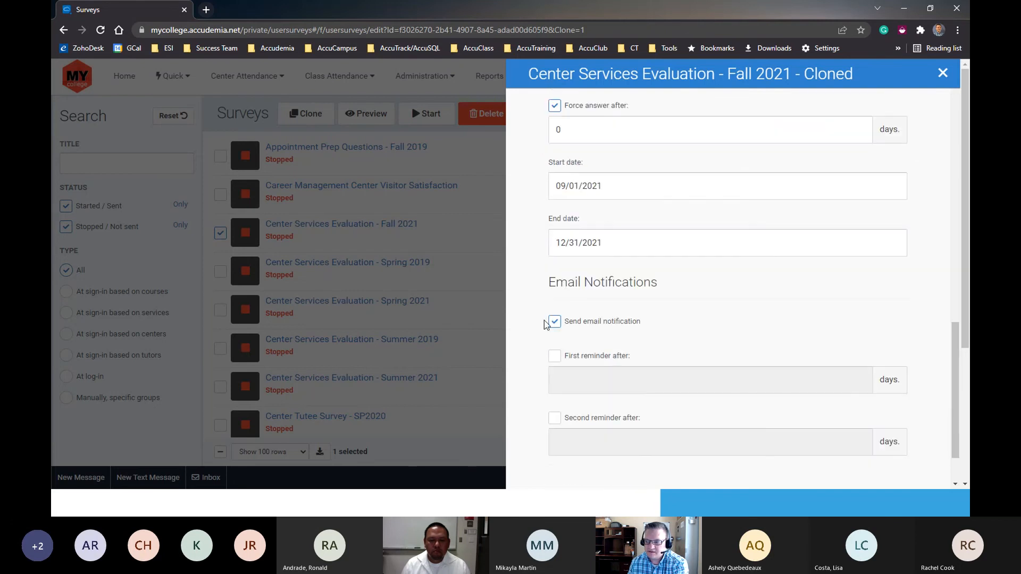
left_click(589, 192)
left_click(674, 223)
left_click(674, 224)
left_click(674, 224)
left_click(674, 223)
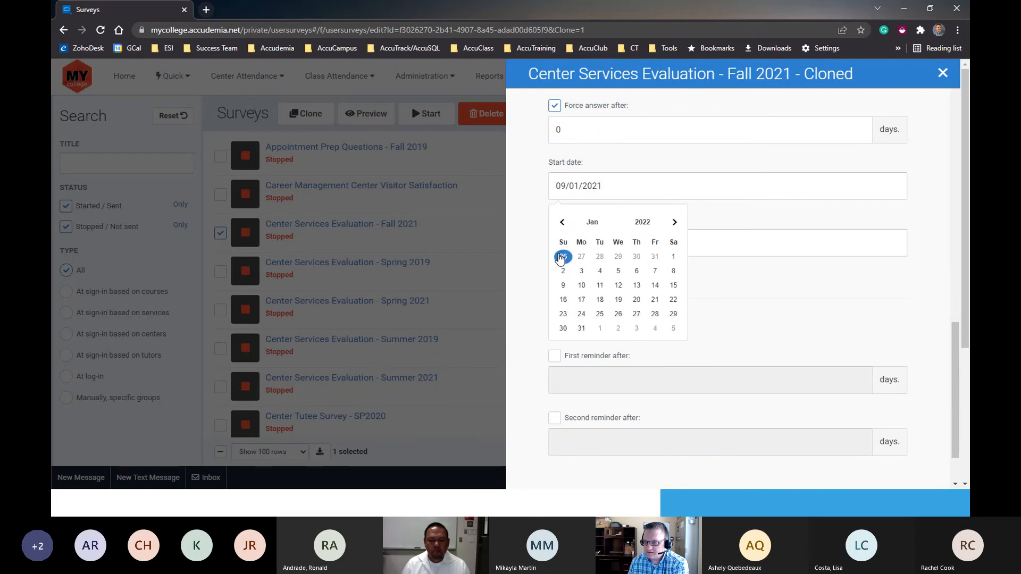
left_click(673, 256)
- Set the cloned survey's end date to 05/28/2022
left_click(595, 242)
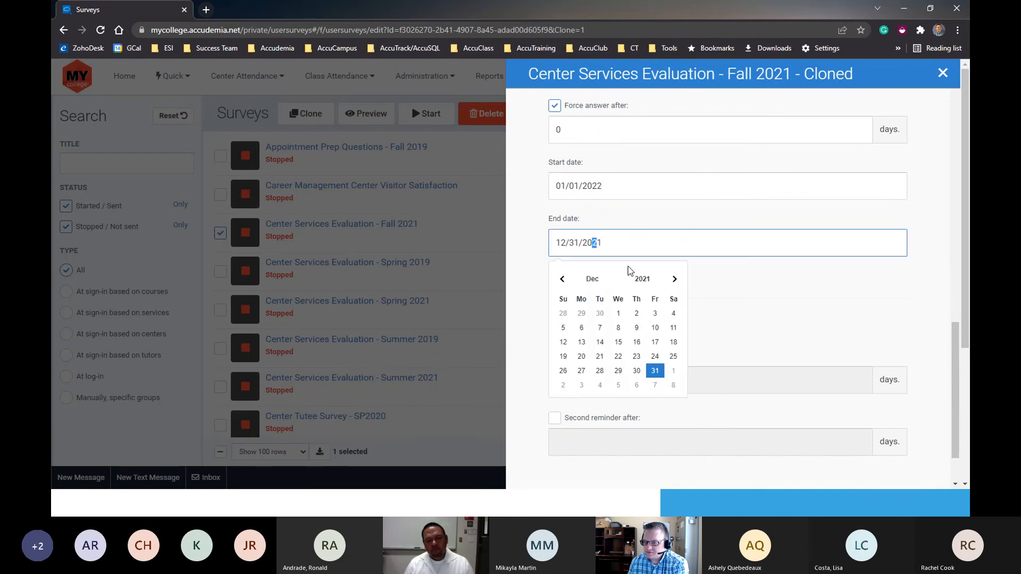
left_click(674, 279)
left_click(674, 278)
left_click(674, 279)
left_click(674, 280)
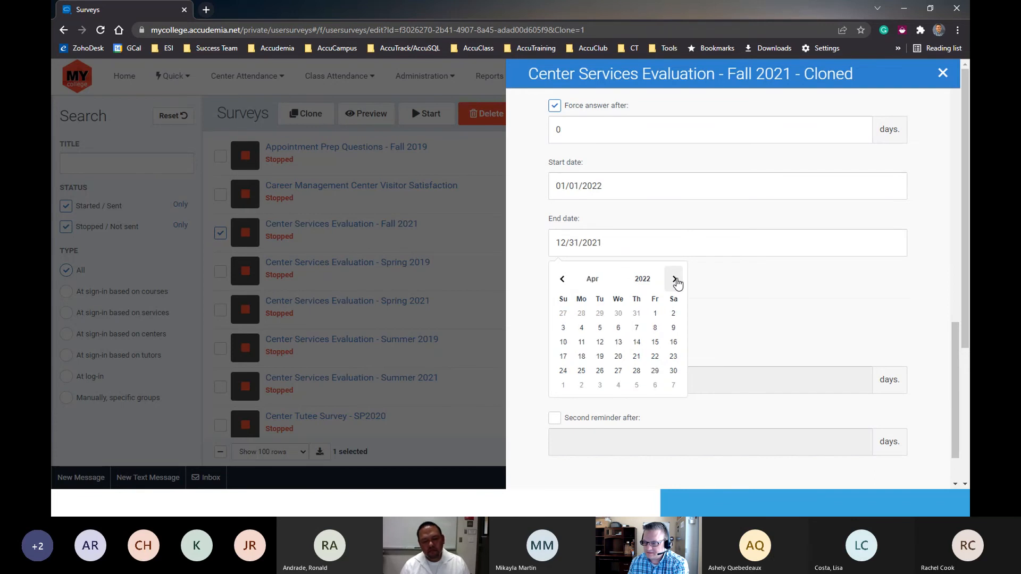
left_click(674, 280)
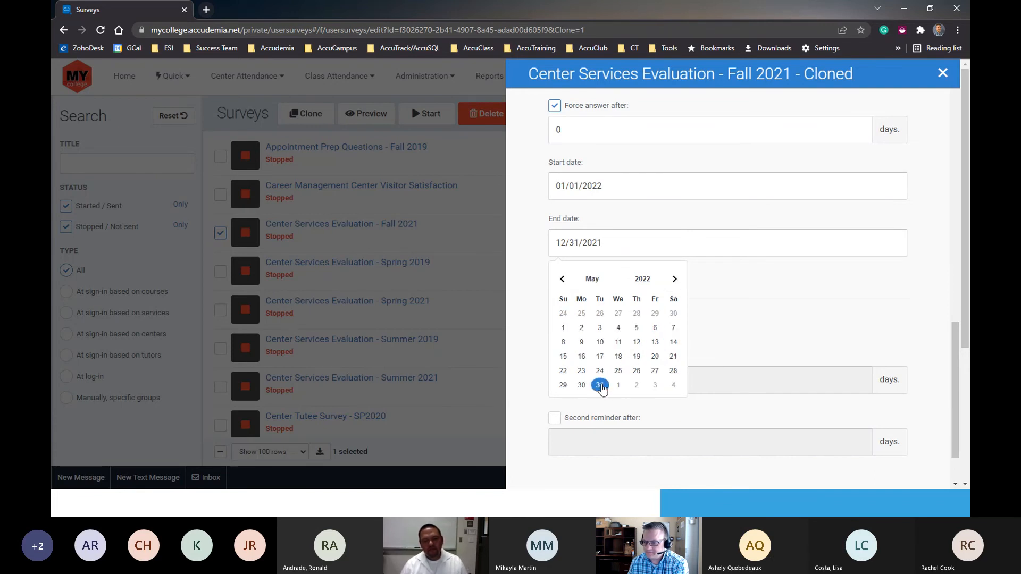
left_click(674, 371)
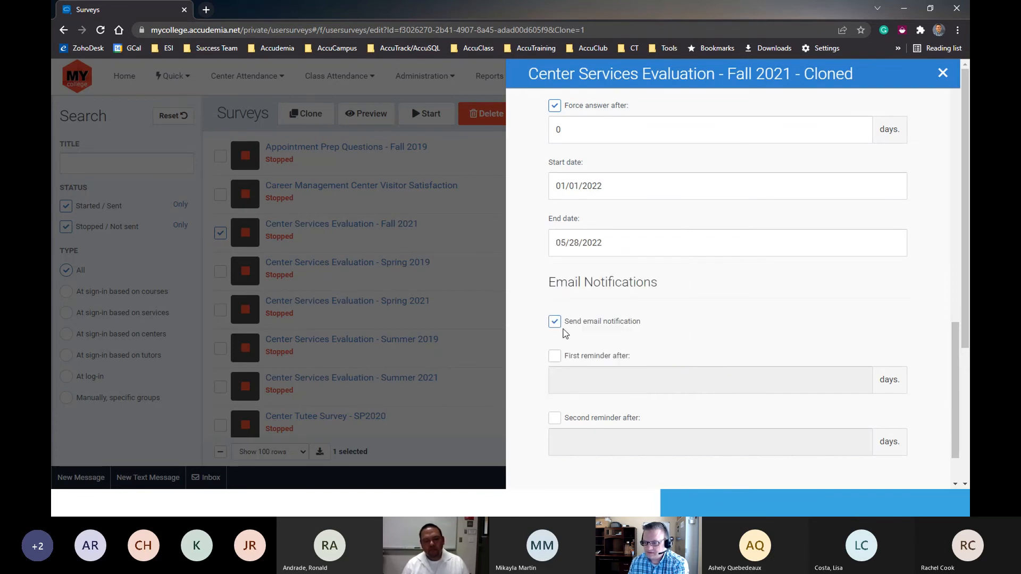
- Try out the email notification with a first reminder after 2 days and a second reminder after 5 days
scroll(569, 346, "down", 1)
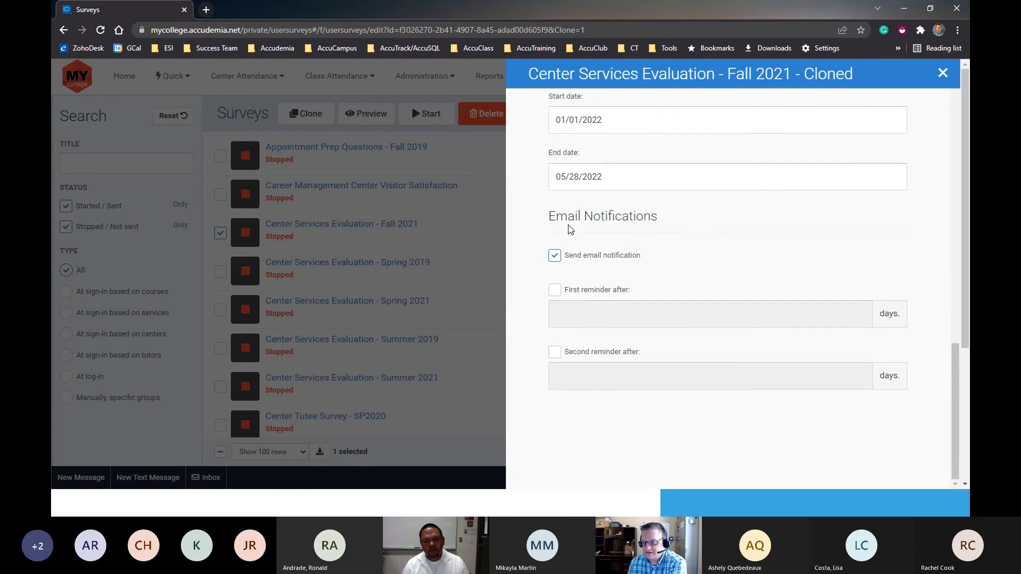
left_click(555, 257)
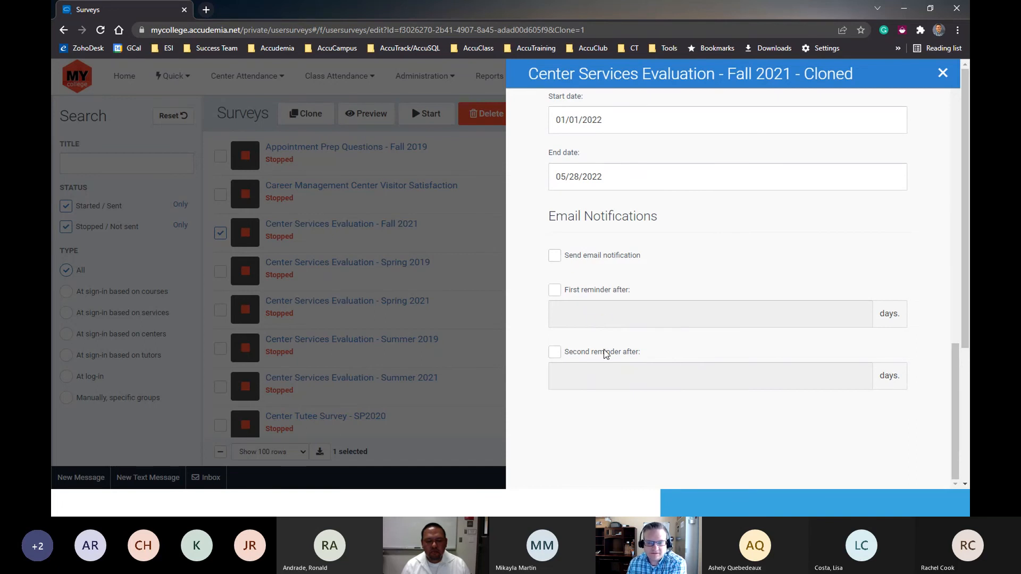
left_click(554, 258)
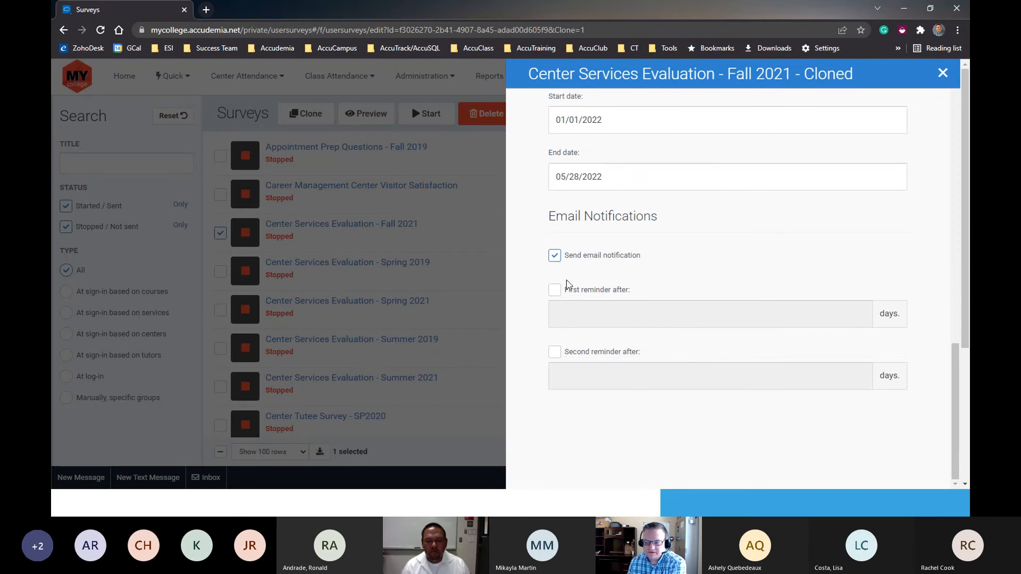
left_click(554, 289)
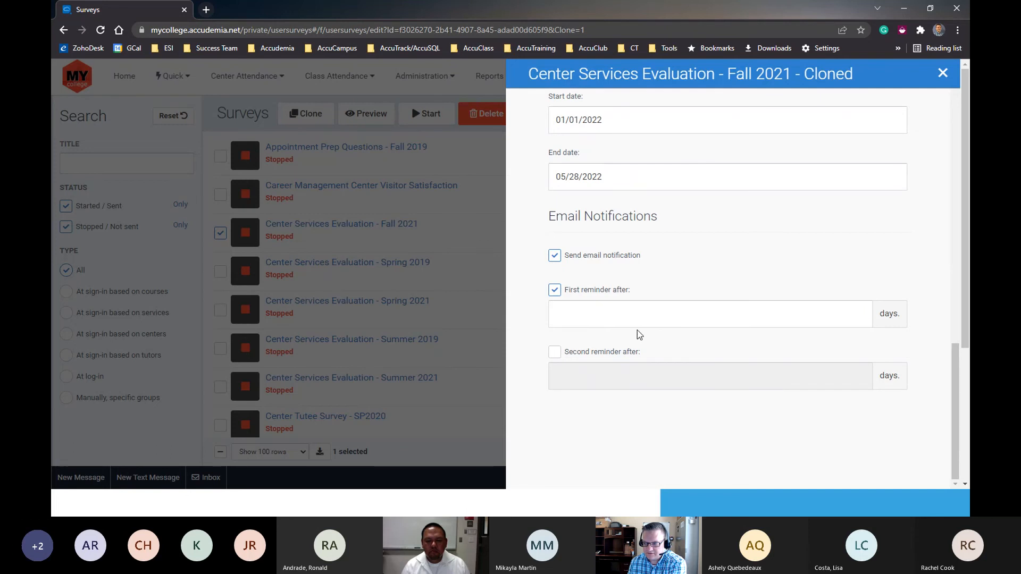
left_click(806, 309)
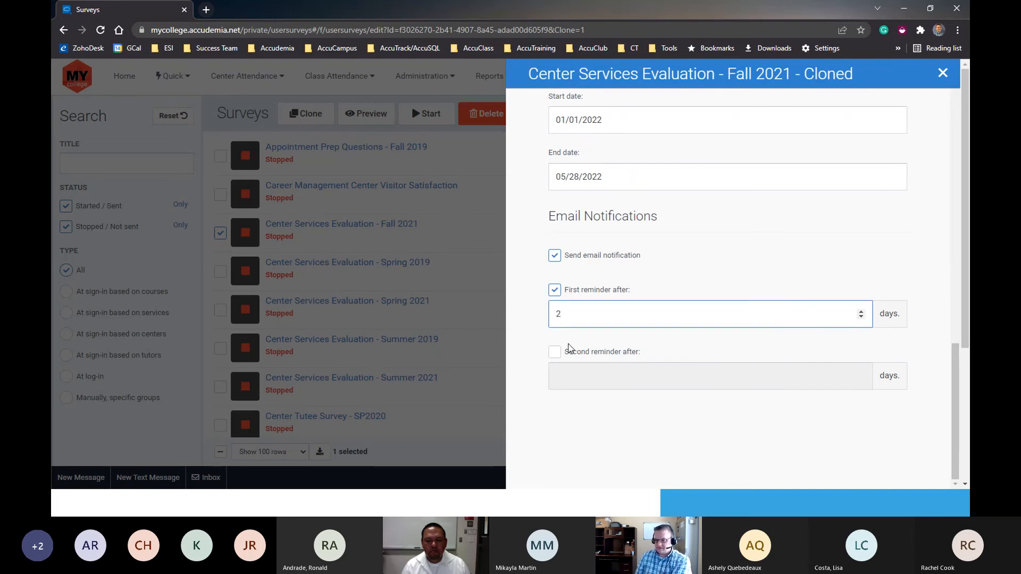
left_click(555, 352)
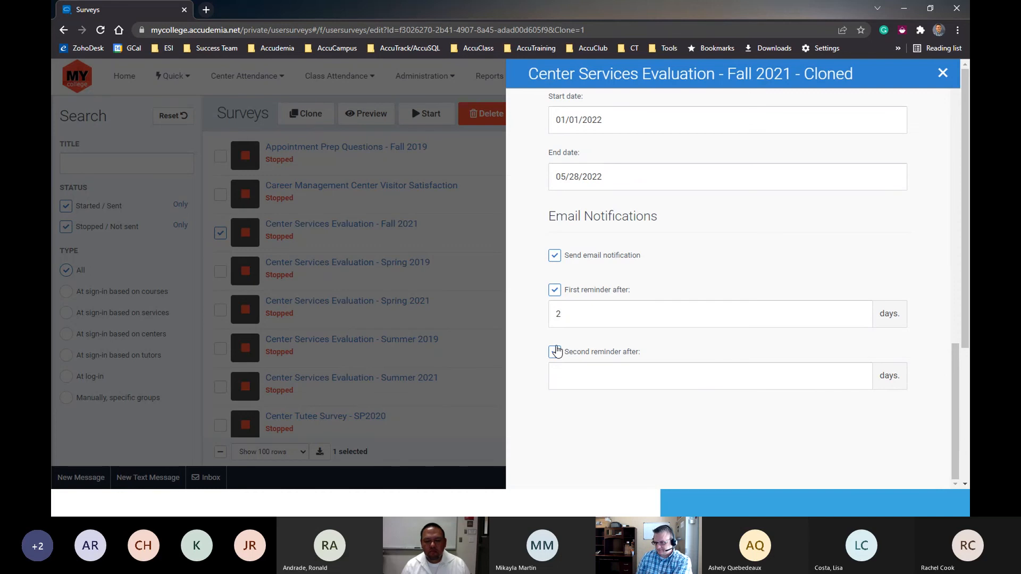
left_click(582, 374)
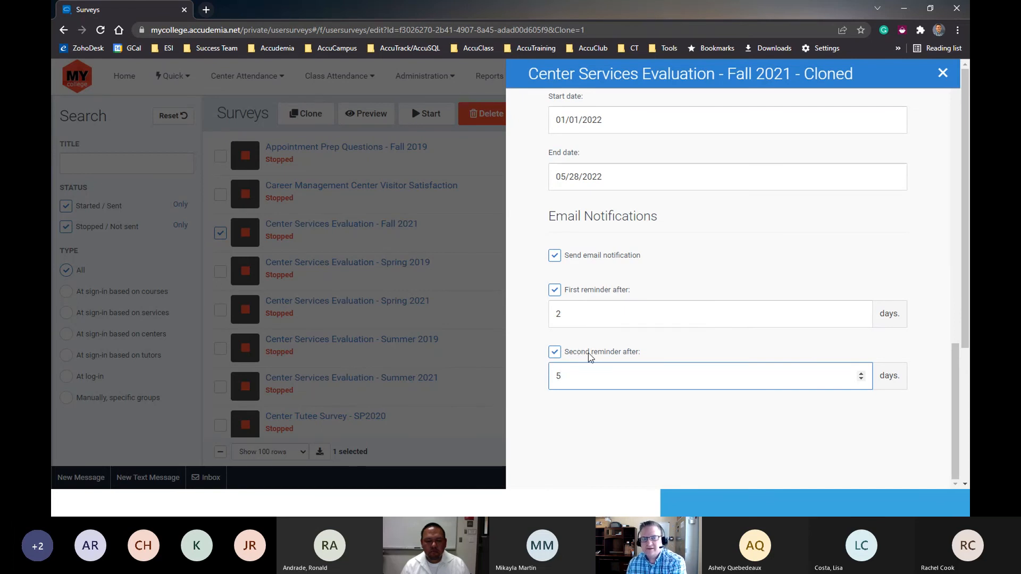
- Turn off the second reminder, the first reminder and the email notification for the cloned survey
left_click(554, 351)
left_click(554, 289)
left_click(555, 256)
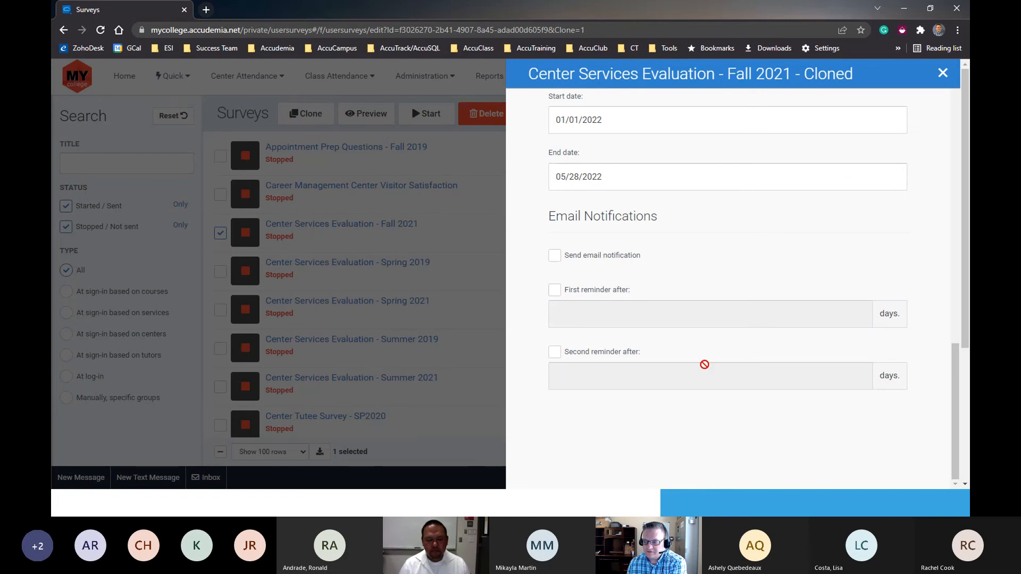
- Review the cloned survey's questionnaire from the title to the last question, checking each question's type, required setting and answer options
scroll(744, 372, "up", 2)
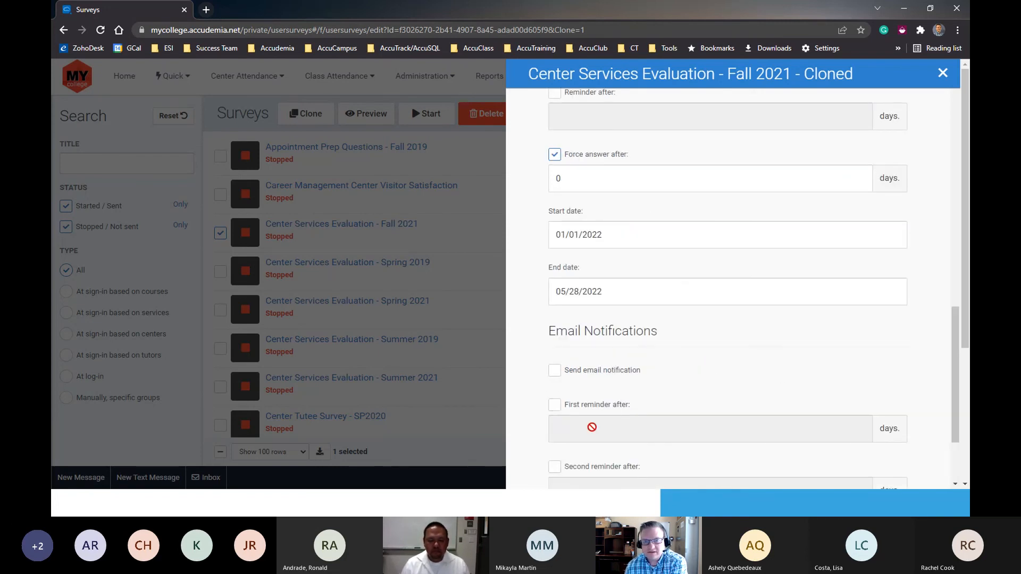
scroll(616, 400, "up", 15)
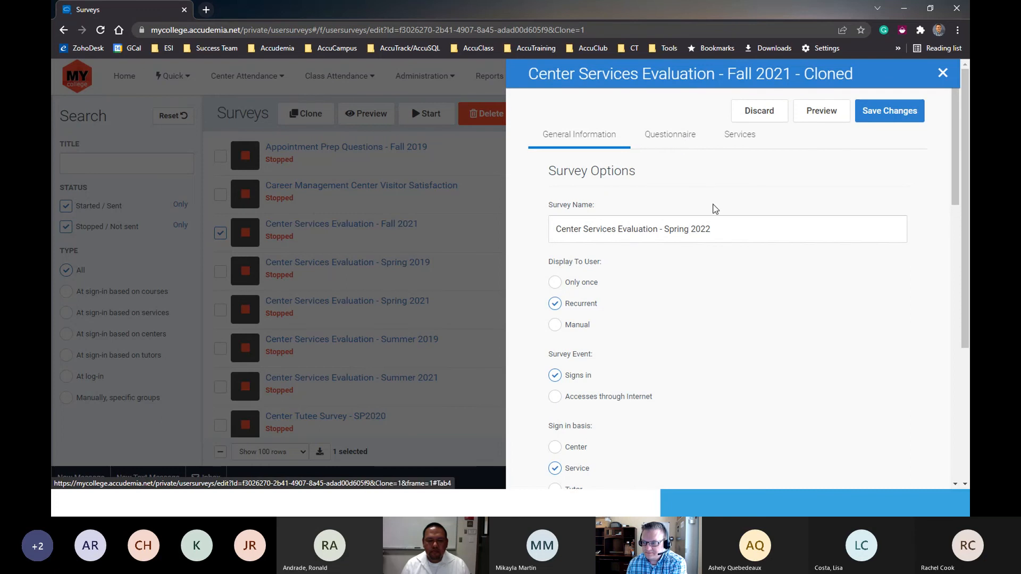
left_click(673, 138)
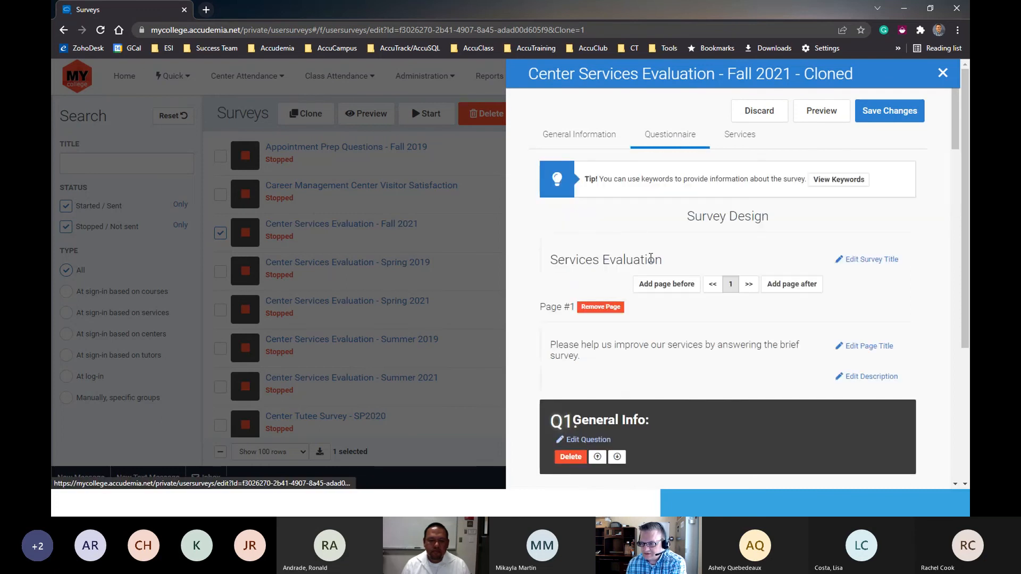
scroll(612, 352, "down", 2)
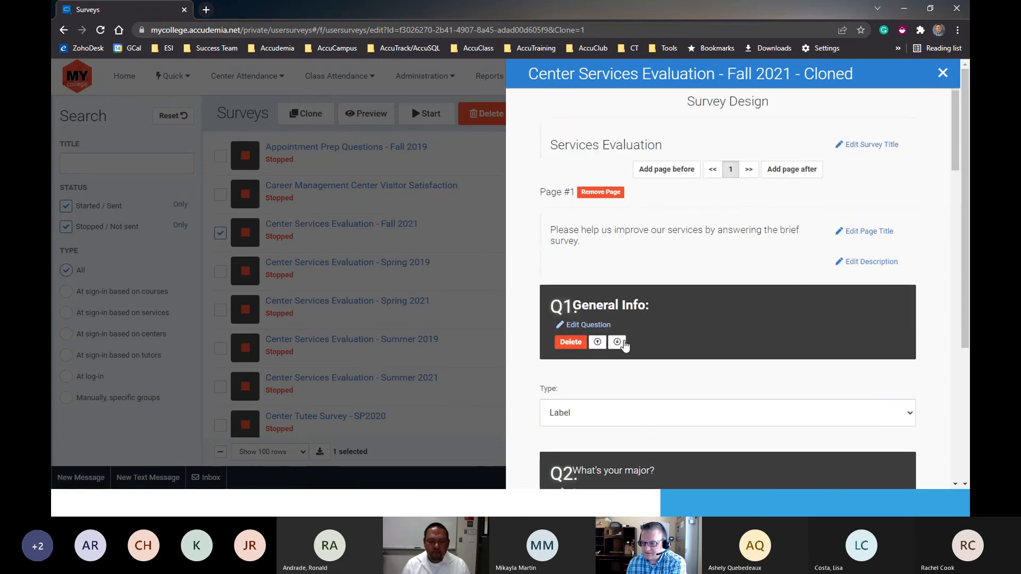
scroll(623, 361, "down", 1)
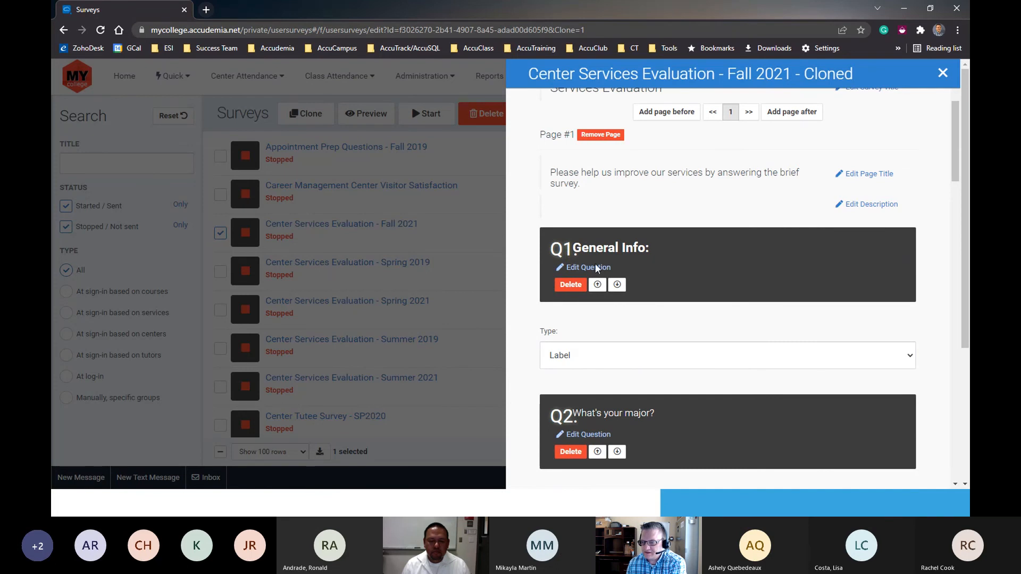
scroll(613, 363, "down", 2)
scroll(612, 387, "down", 4)
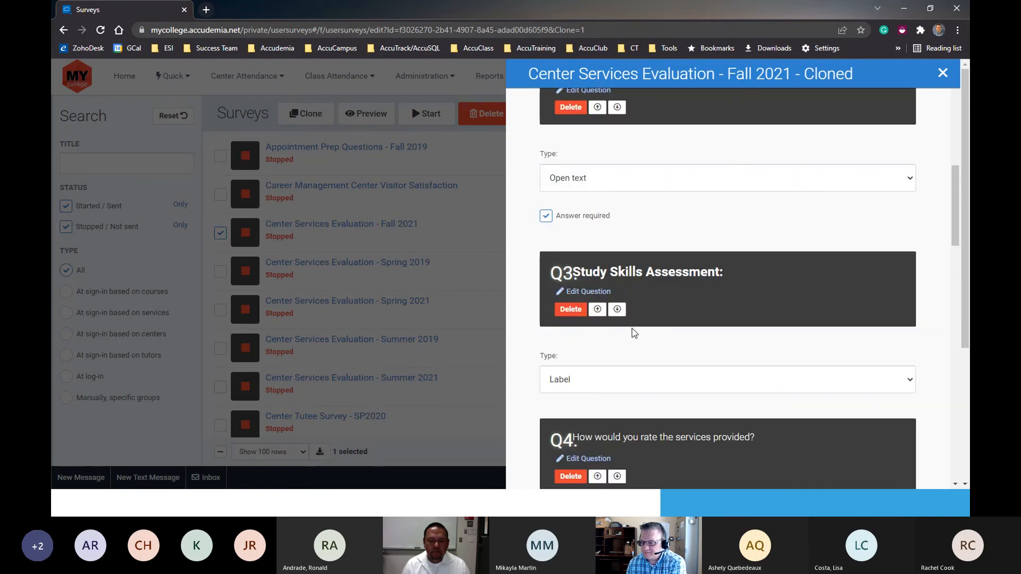
scroll(631, 333, "down", 1)
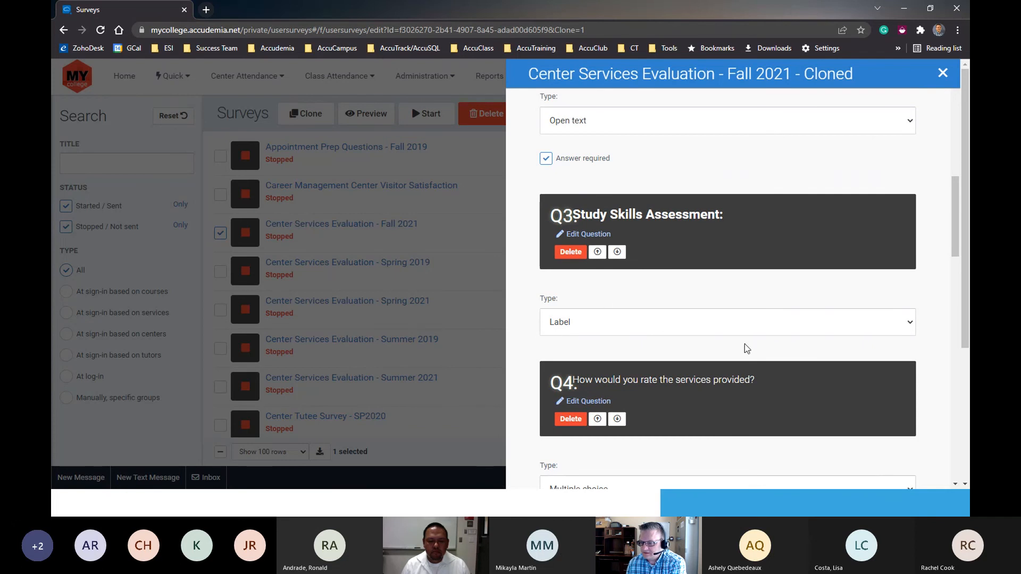
scroll(608, 365, "down", 2)
scroll(612, 336, "down", 2)
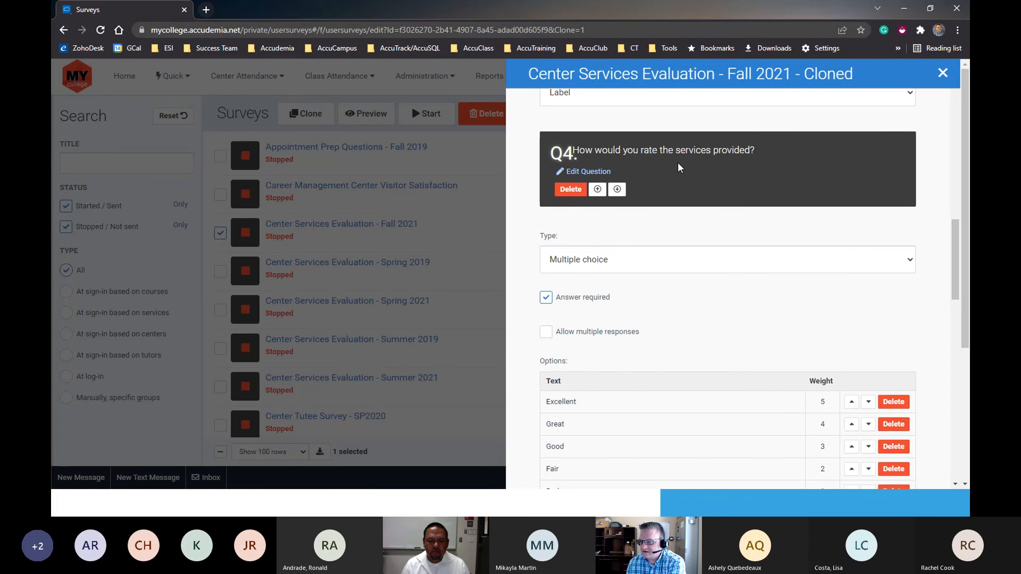
scroll(615, 379, "down", 3)
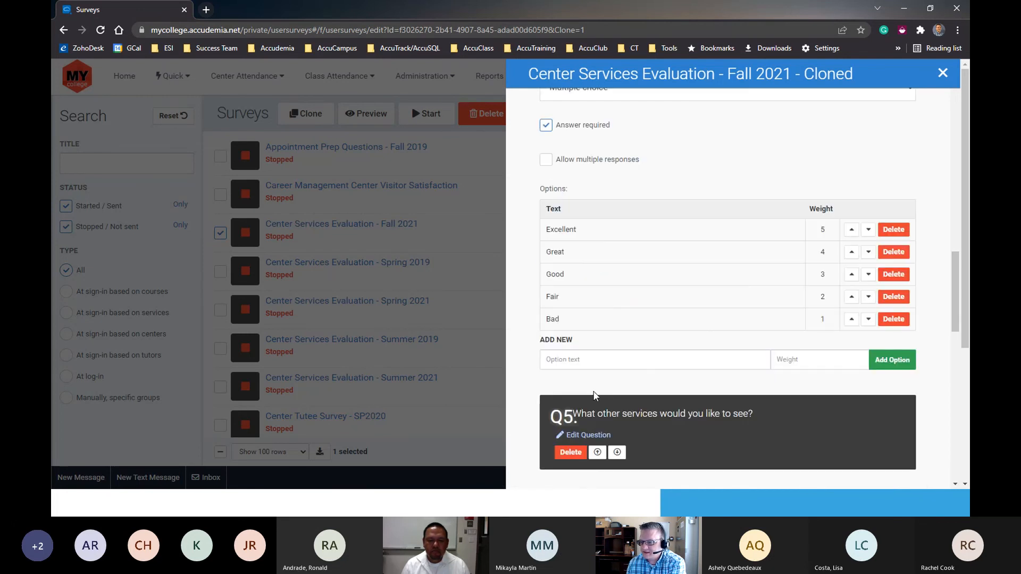
scroll(594, 395, "down", 2)
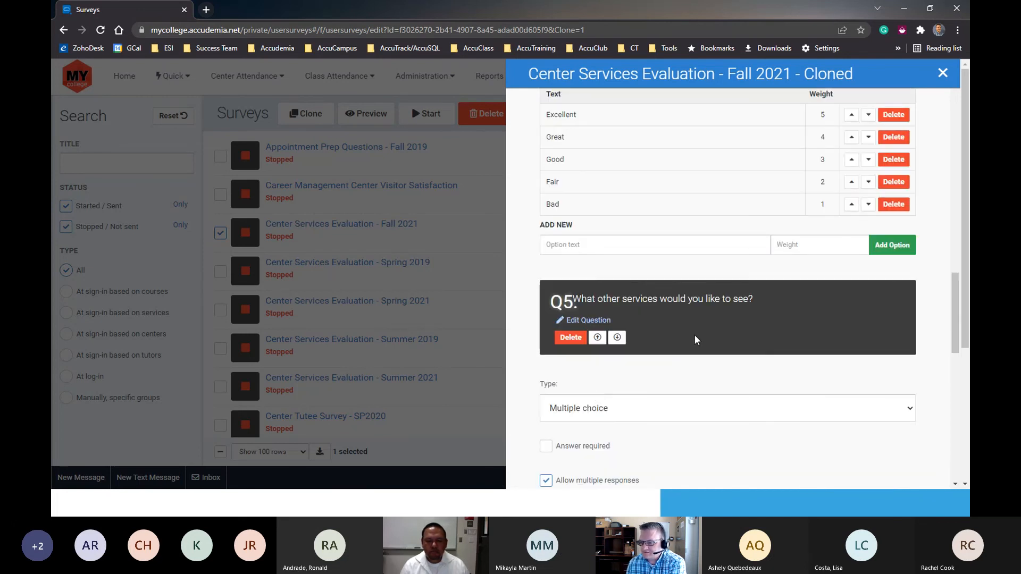
scroll(630, 381, "down", 2)
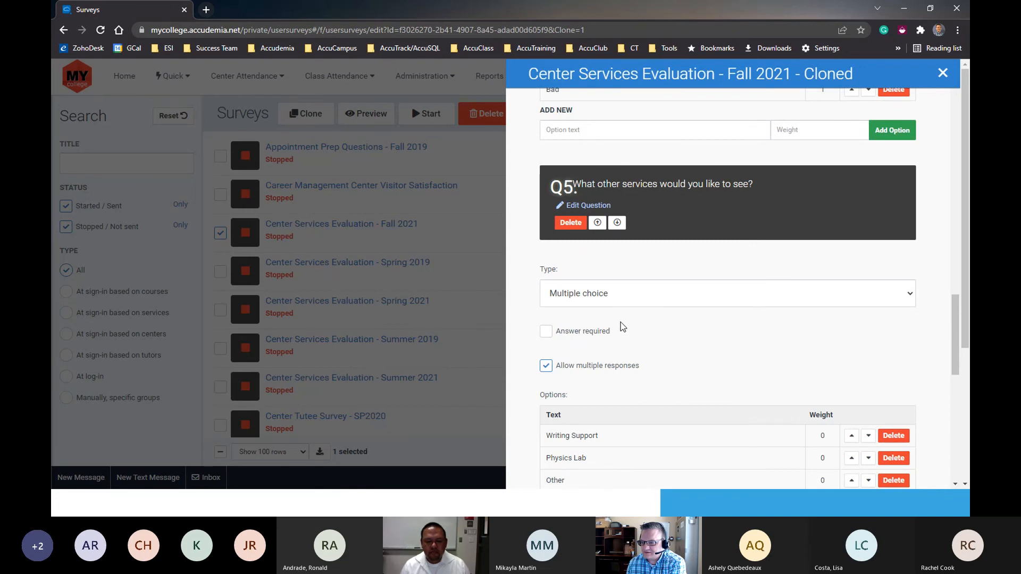
scroll(626, 369, "down", 2)
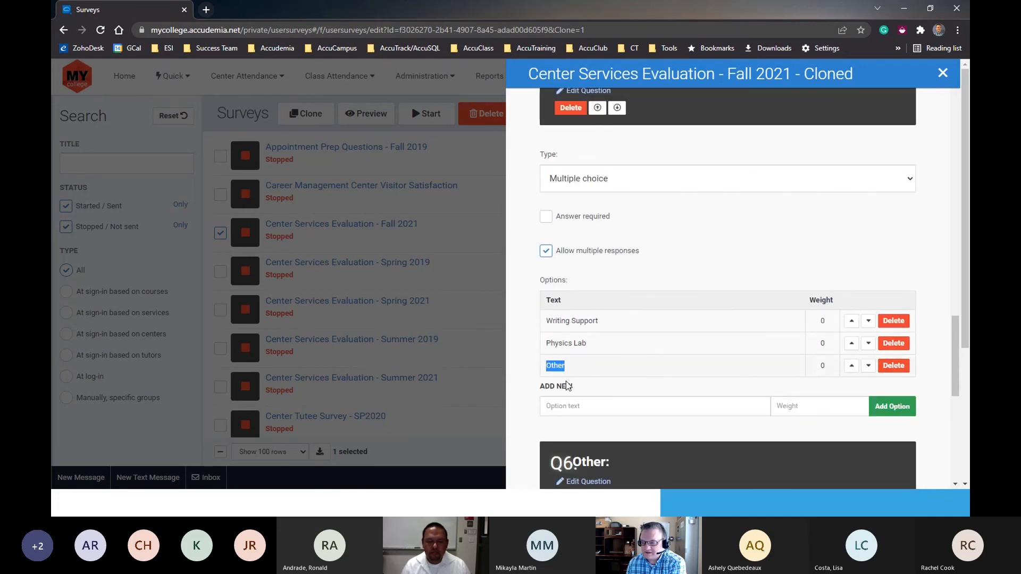
left_click(602, 391)
scroll(606, 392, "down", 6)
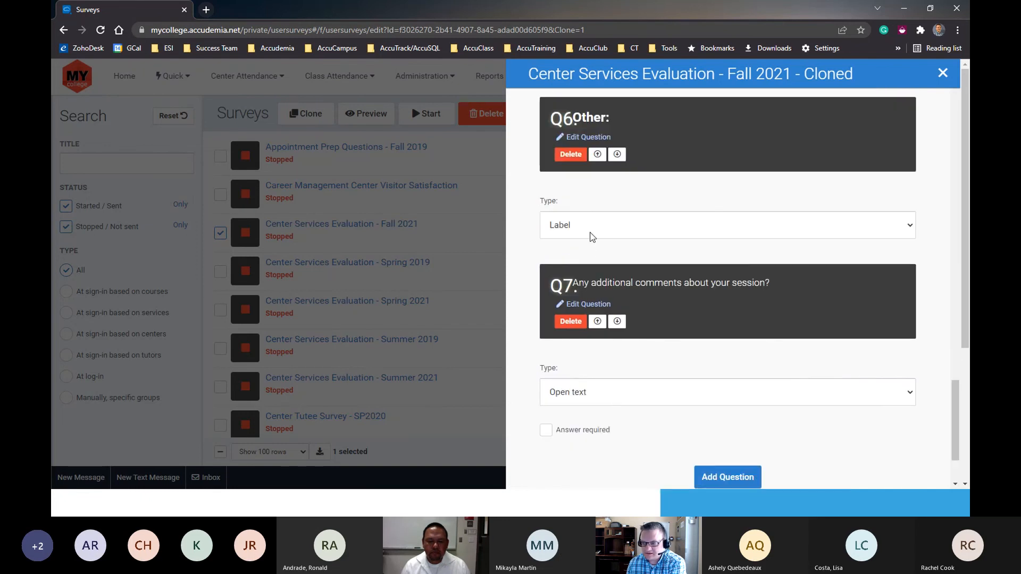
scroll(664, 386, "down", 2)
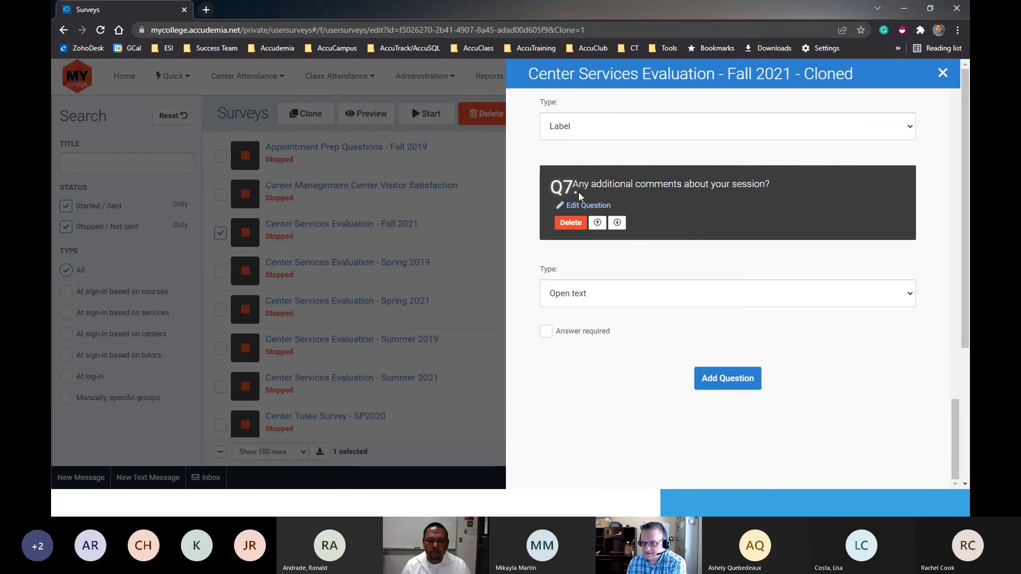
- Change the additional comments question (Q7) to the Multiple choice type and allow multiple responses
scroll(586, 358, "up", 1)
scroll(585, 361, "up", 1)
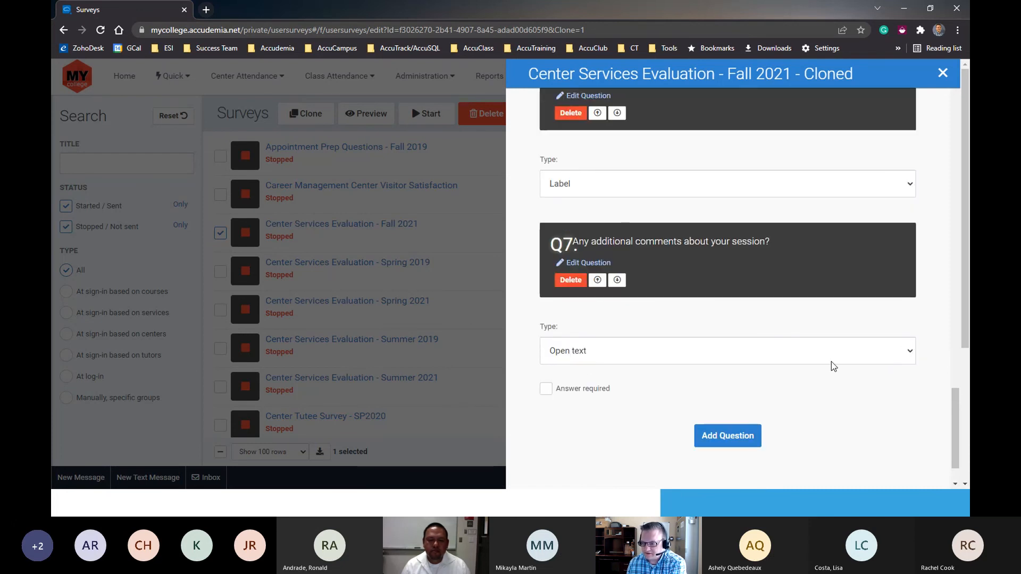
left_click(607, 350)
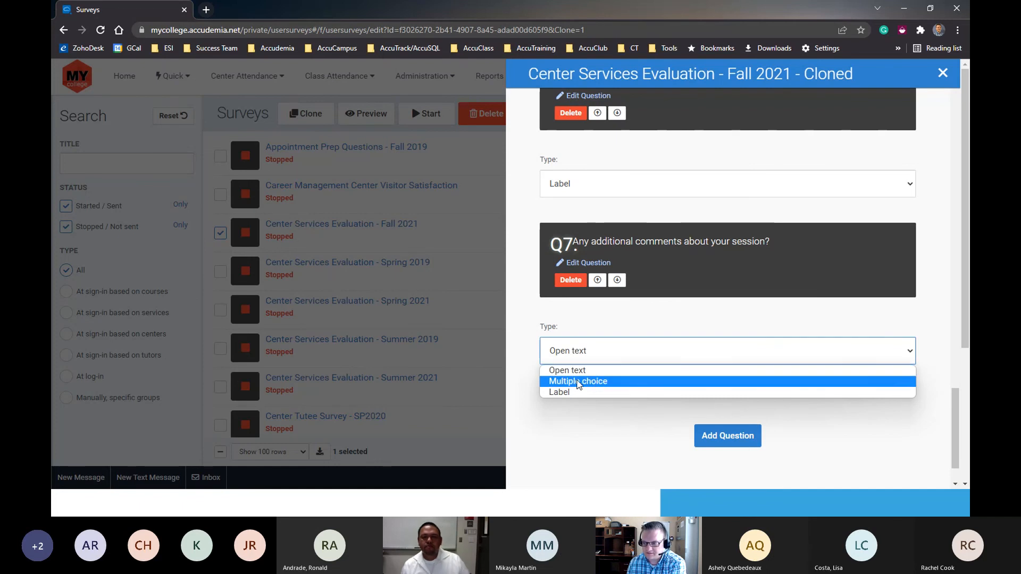
left_click(594, 381)
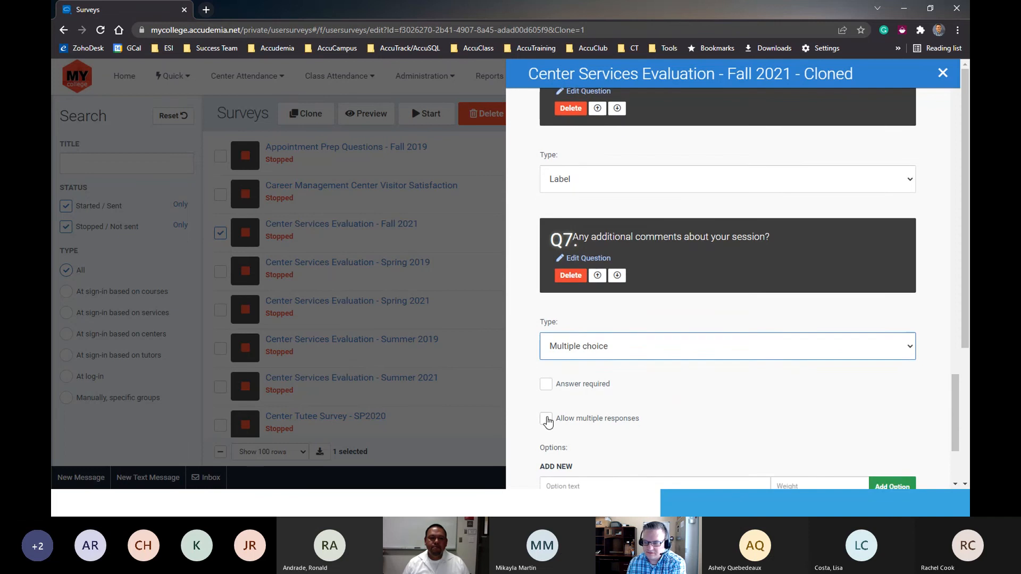
scroll(566, 411, "down", 2)
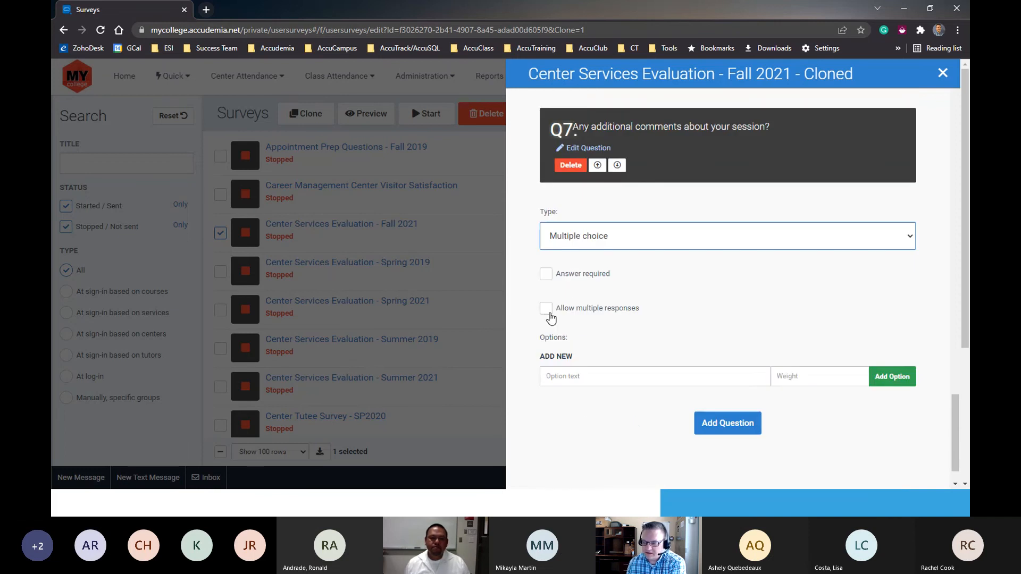
left_click(548, 313)
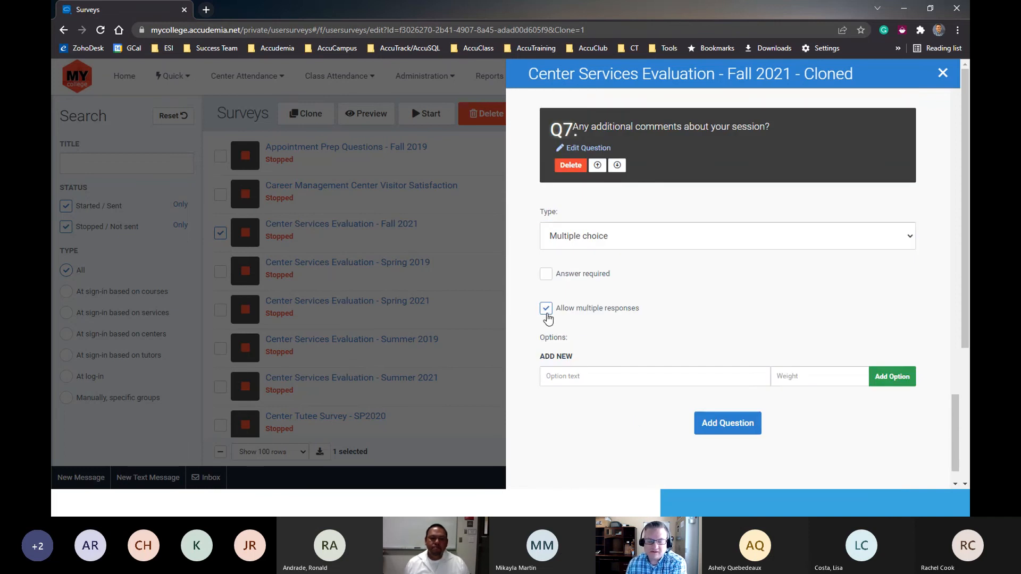
- Disallow multiple responses for the additional comments question (Q7) and set its type back to Open text
left_click(547, 311)
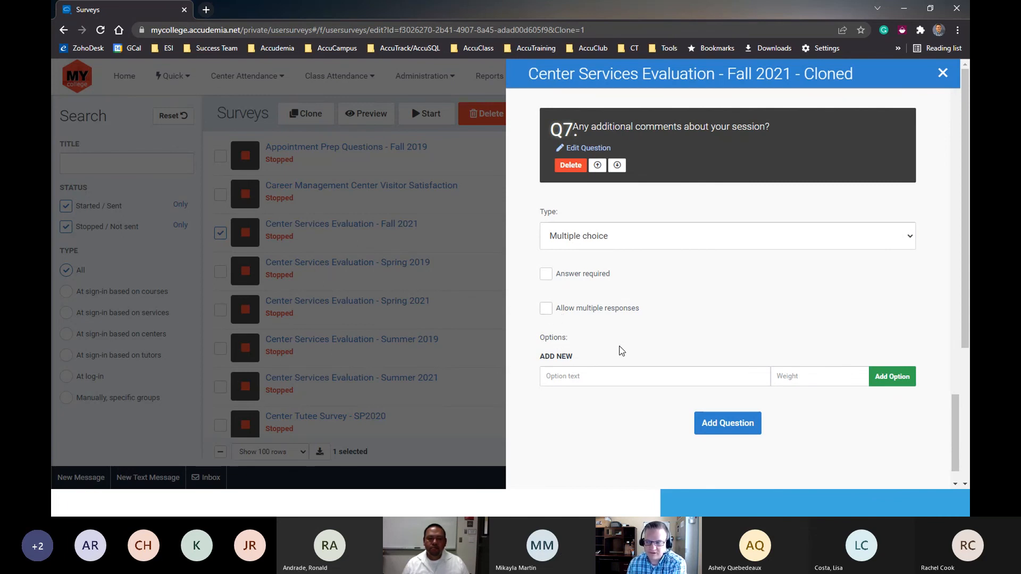
left_click(591, 376)
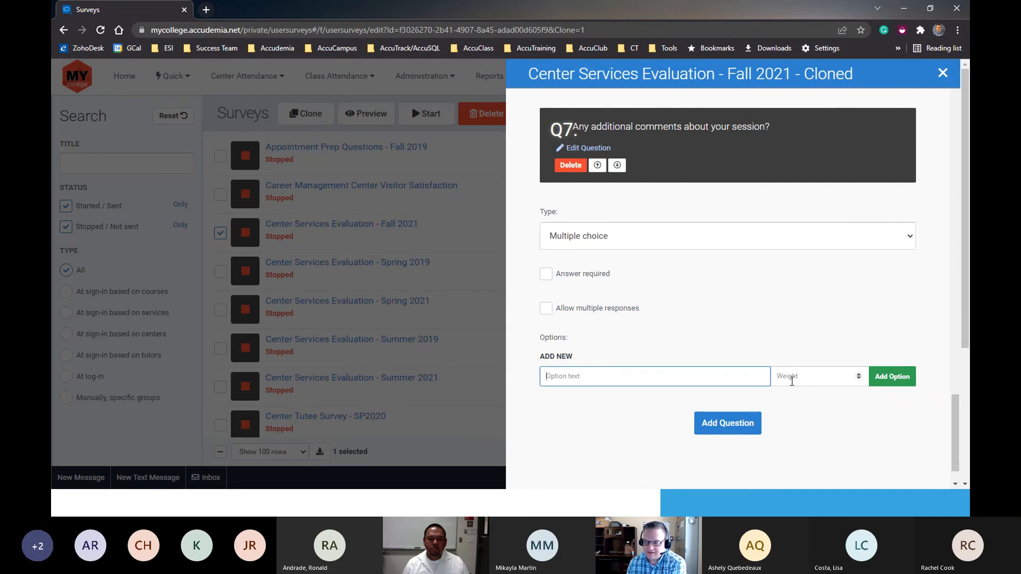
left_click(802, 377)
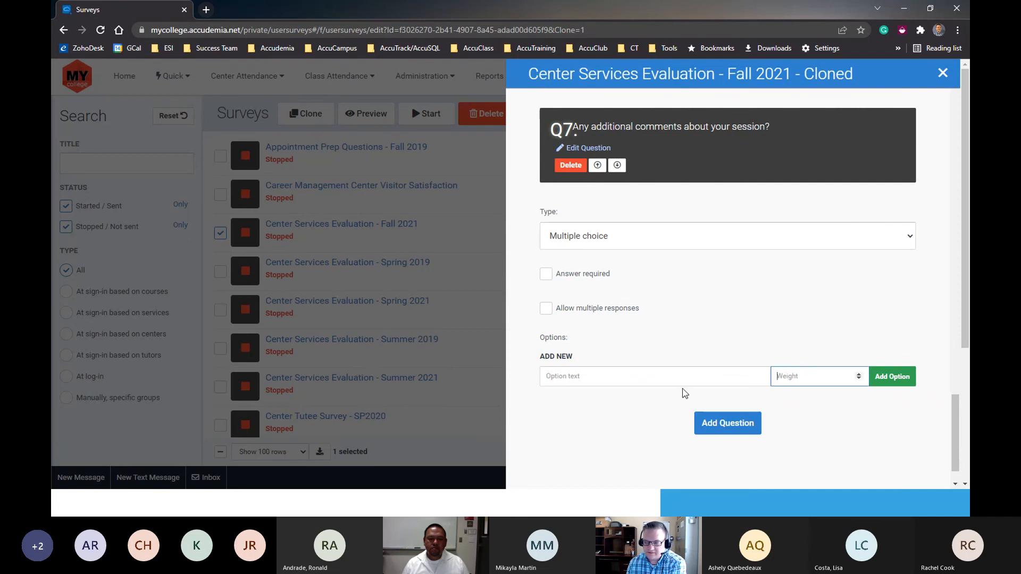
left_click(579, 247)
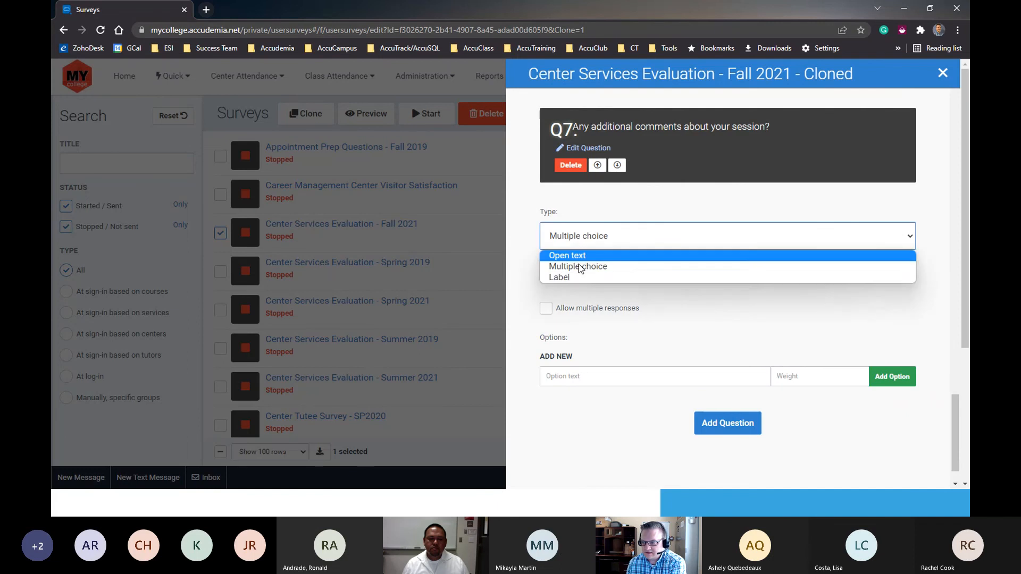
left_click(567, 255)
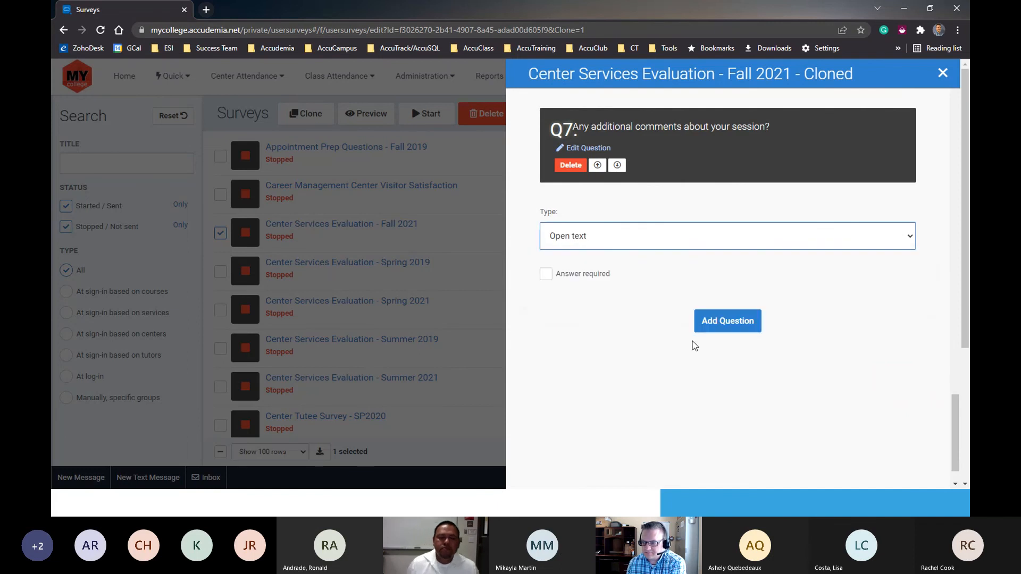
- Examine the answer options and their weights in the multiple-choice questions, comparing the rating scale in Q4 with the service options in Q5
scroll(656, 342, "up", 6)
scroll(616, 336, "up", 2)
left_click_drag(545, 222, 580, 261)
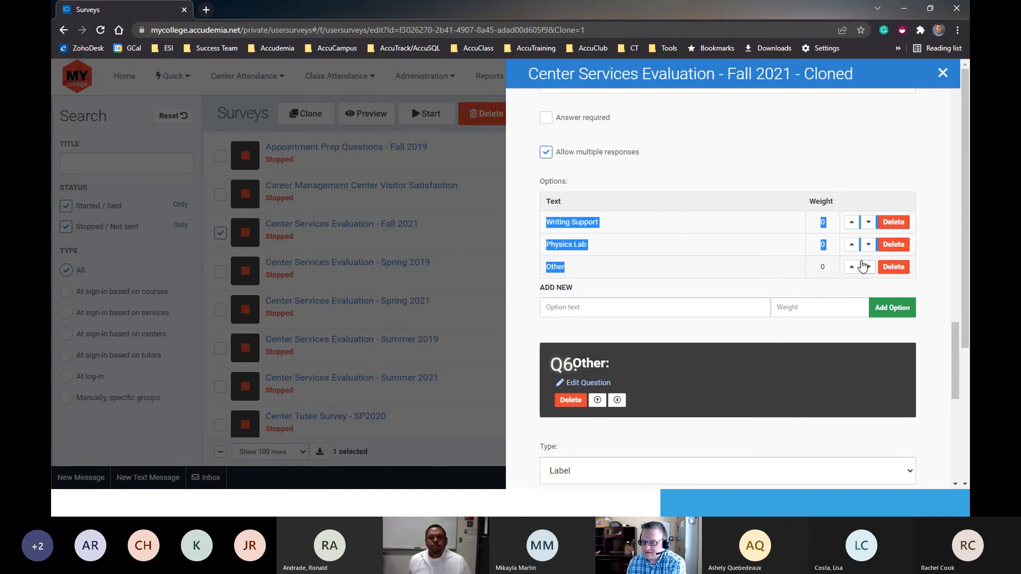
left_click(703, 257)
scroll(703, 257, "up", 7)
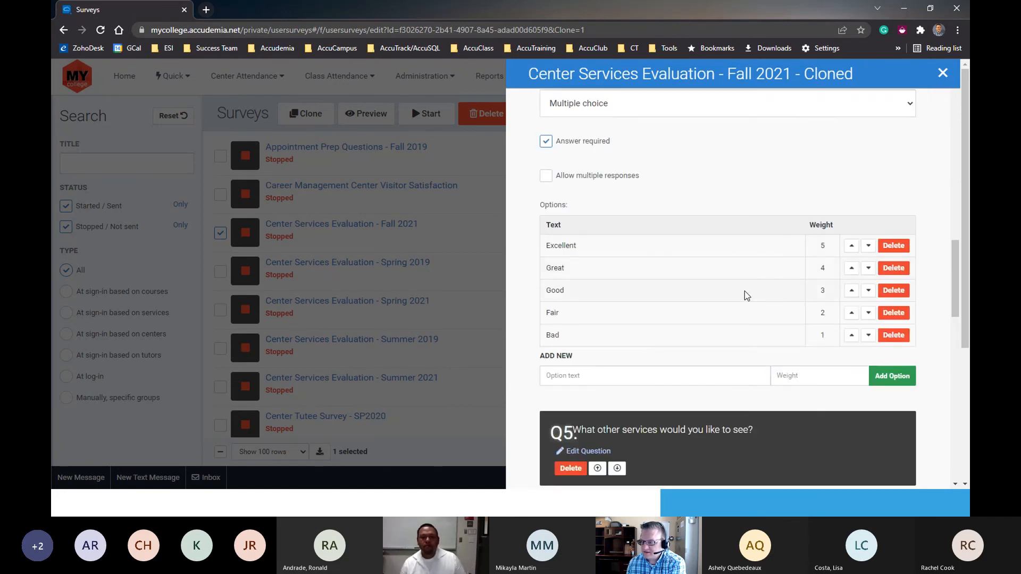
left_click_drag(553, 242, 630, 334)
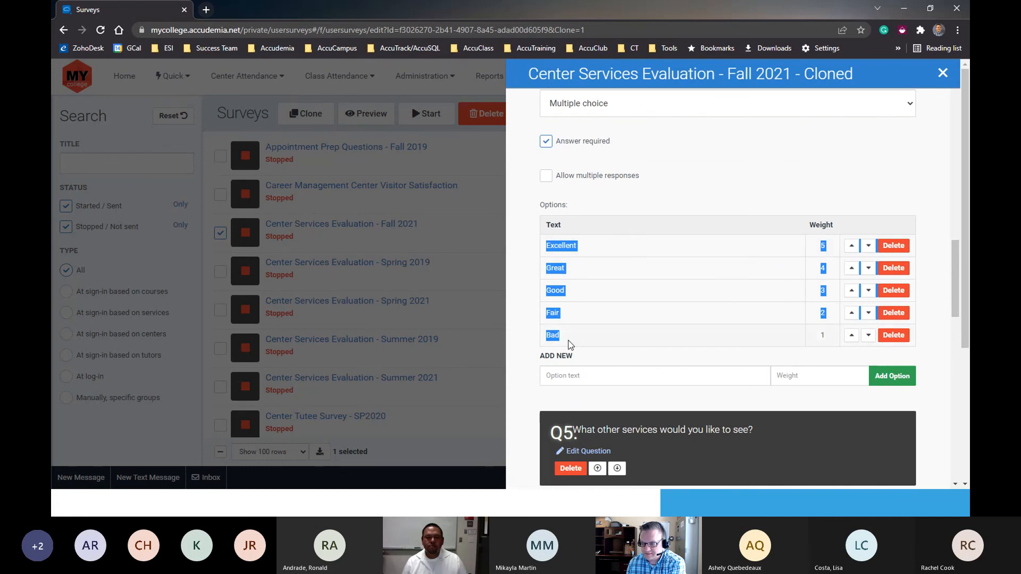
left_click(827, 335)
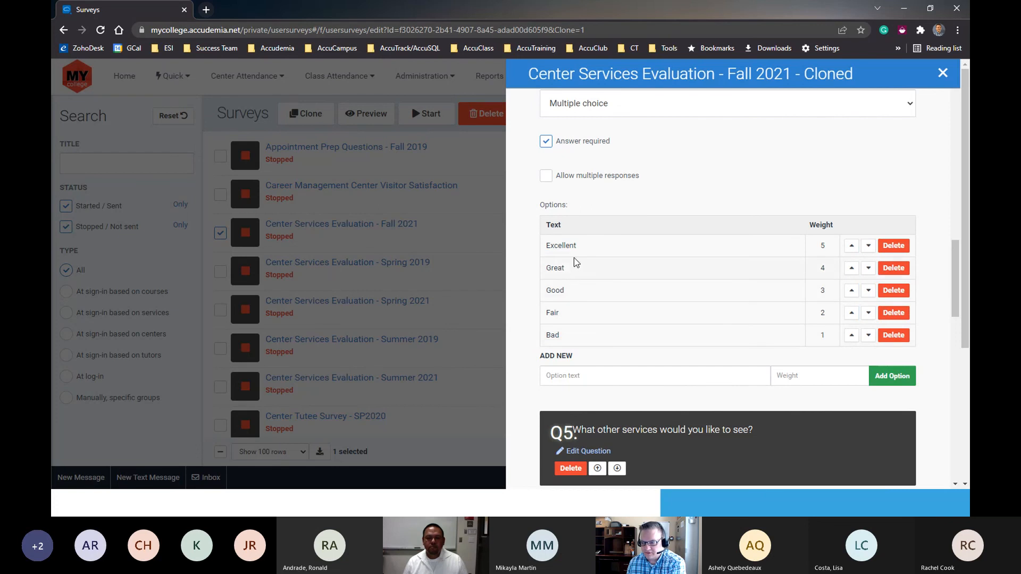
scroll(594, 335, "down", 15)
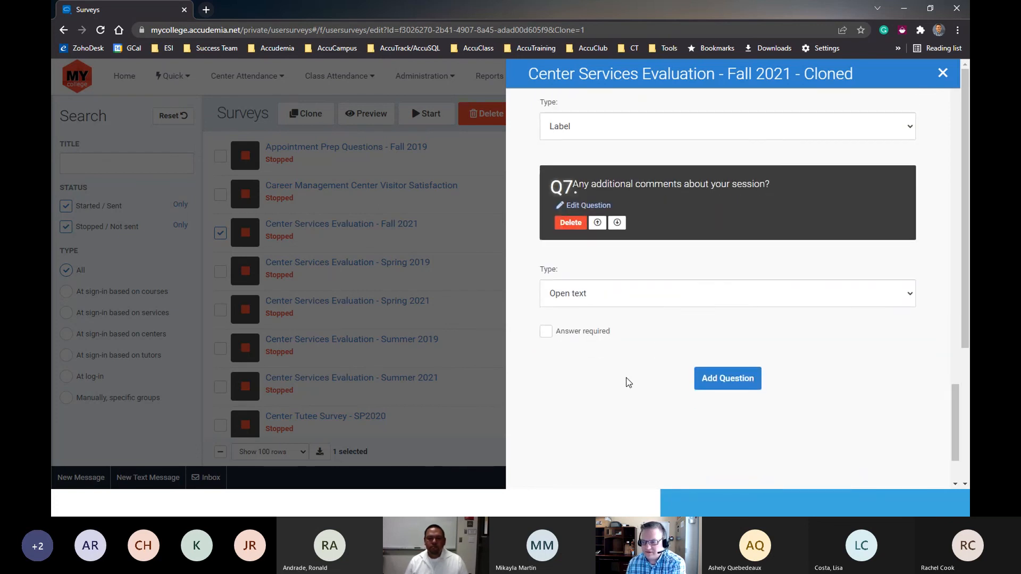
scroll(622, 378, "up", 1)
scroll(771, 399, "up", 3)
scroll(851, 386, "down", 4)
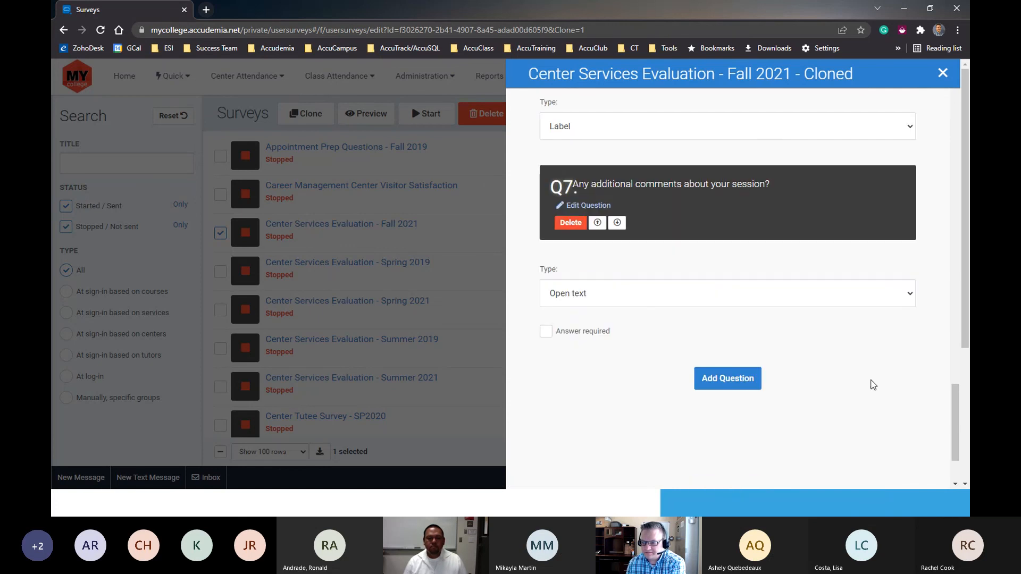
scroll(815, 382, "up", 15)
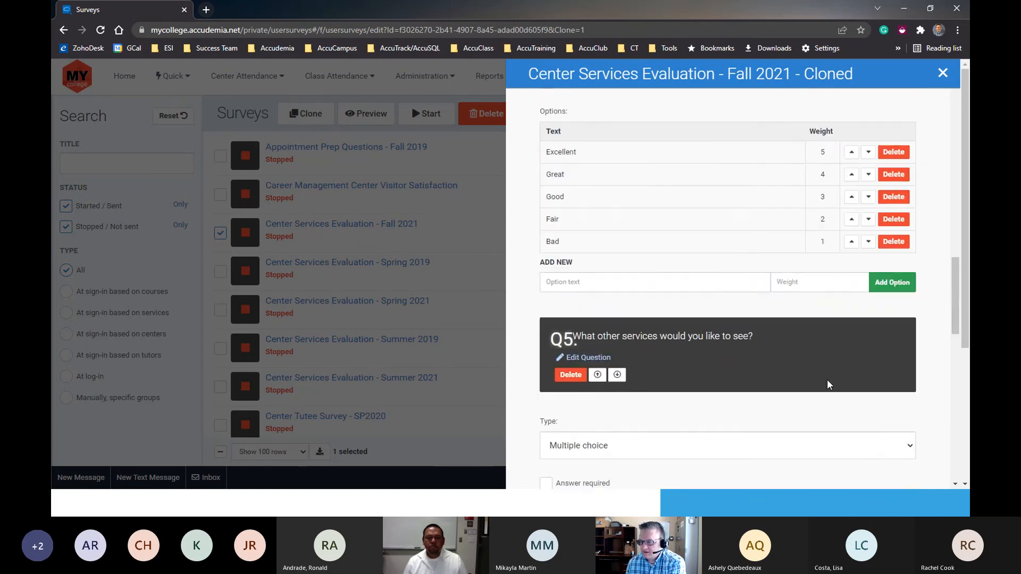
- Check the services the cloned survey is shown for, save the survey and activate it immediately
scroll(830, 376, "up", 15)
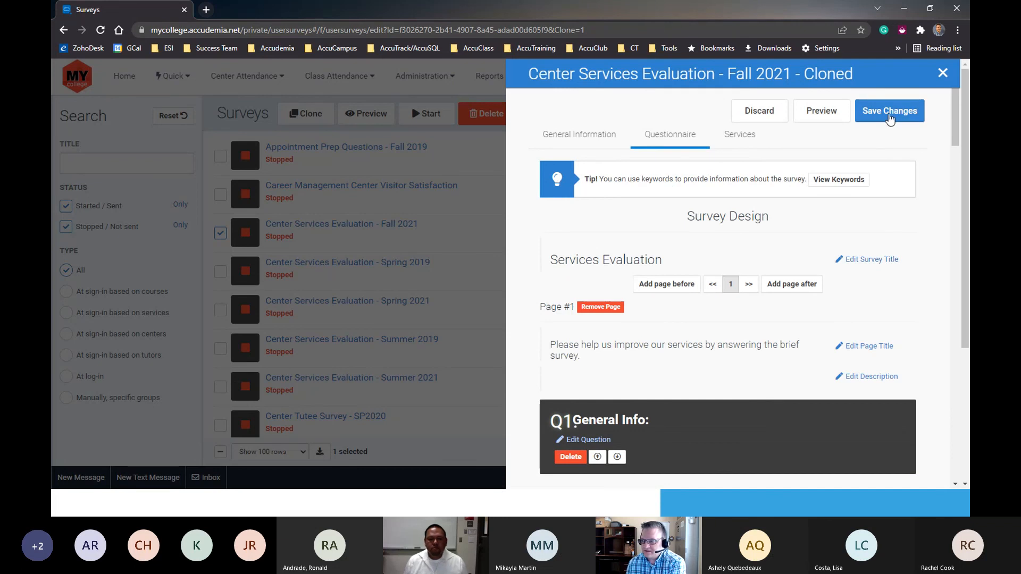
left_click(754, 137)
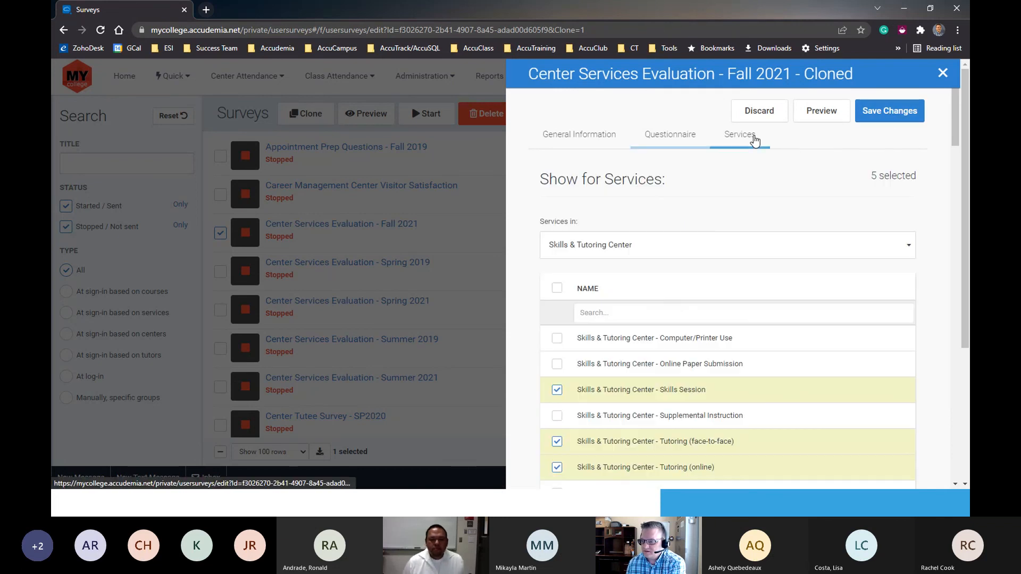
left_click(887, 117)
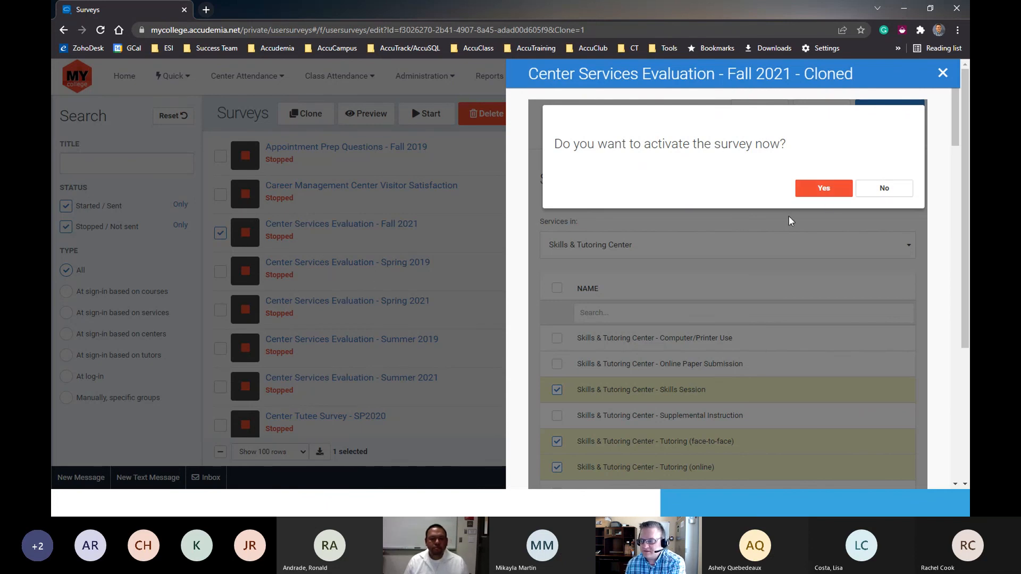
left_click(821, 189)
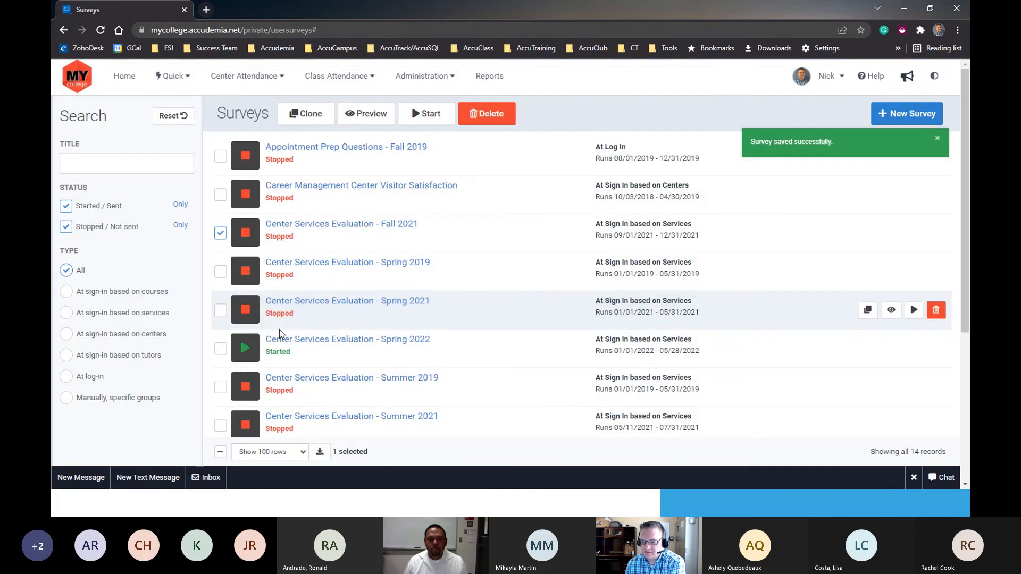
- Check the actions offered for the Spring 2022 and Spring 2021 center services evaluations, leaving no survey selected
left_click(221, 234)
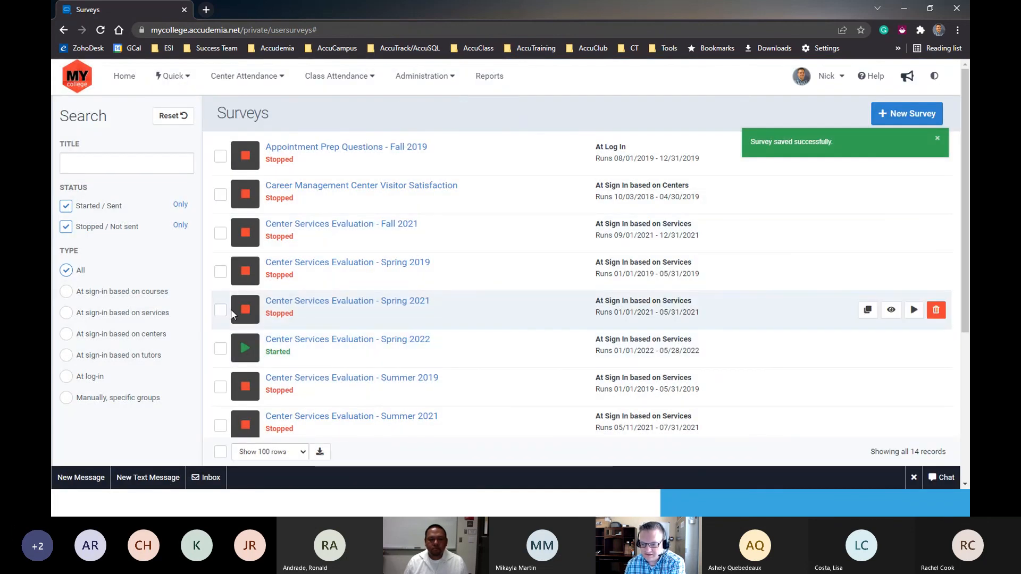
left_click(220, 349)
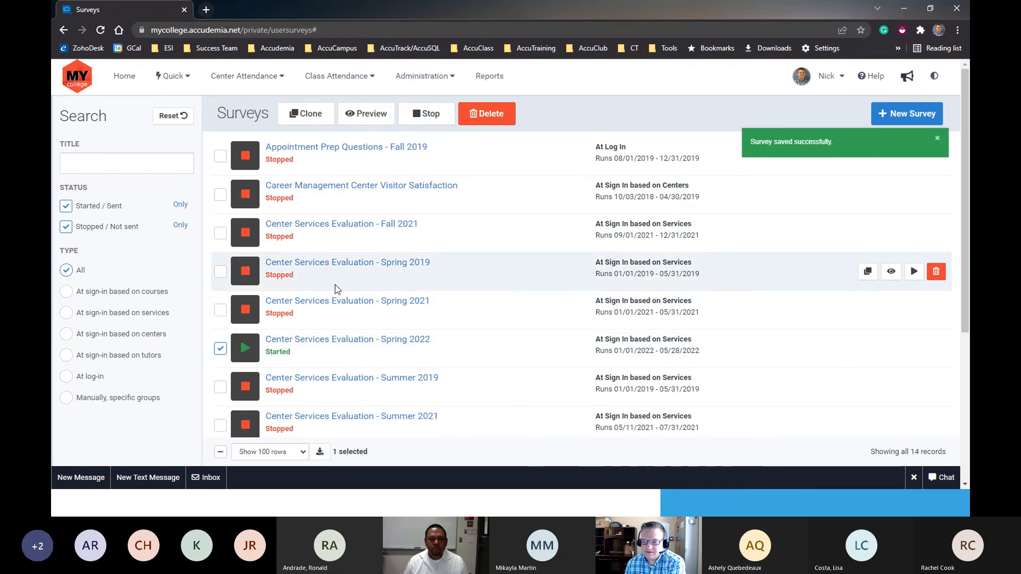
left_click(220, 310)
left_click(220, 349)
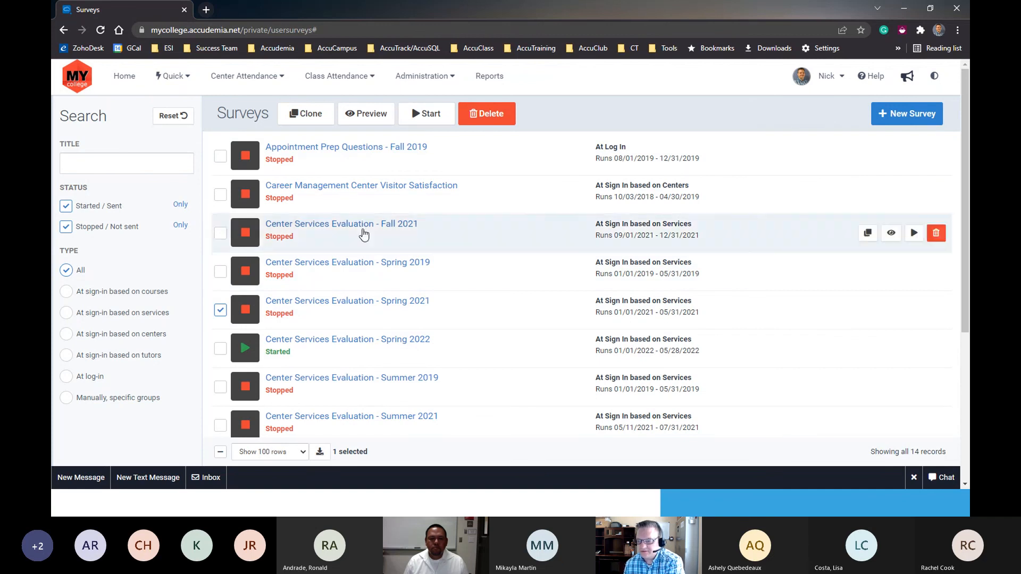
left_click(220, 310)
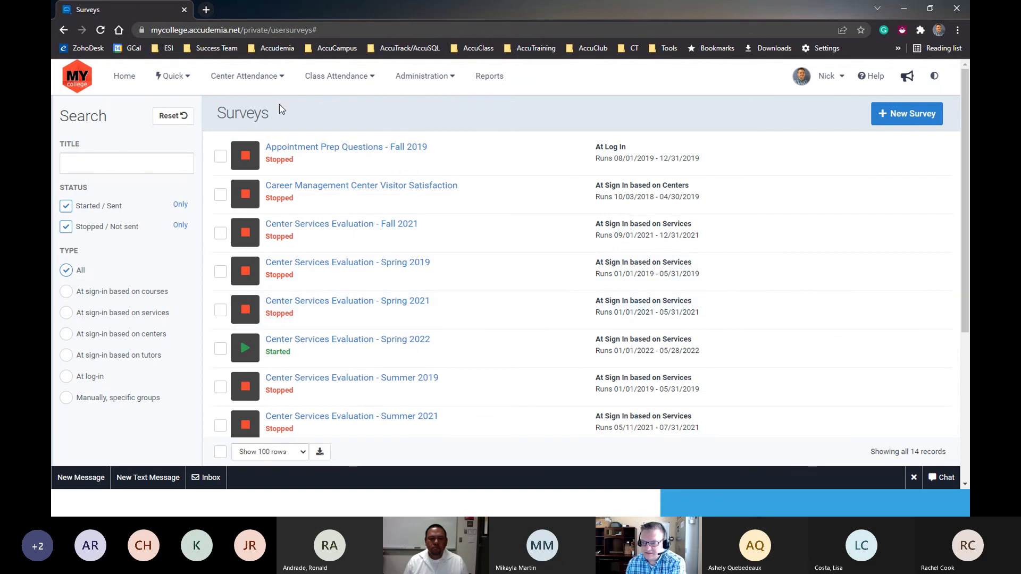
- Open the Sign-In Station for the Skills & Tutoring Center and identify the test student with their user ID
left_click(173, 80)
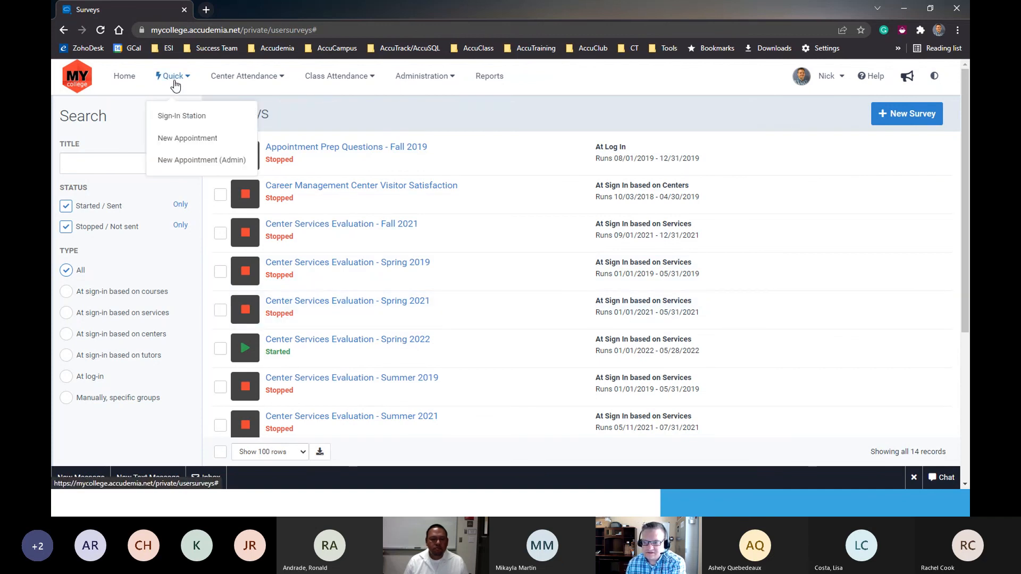
left_click(174, 118)
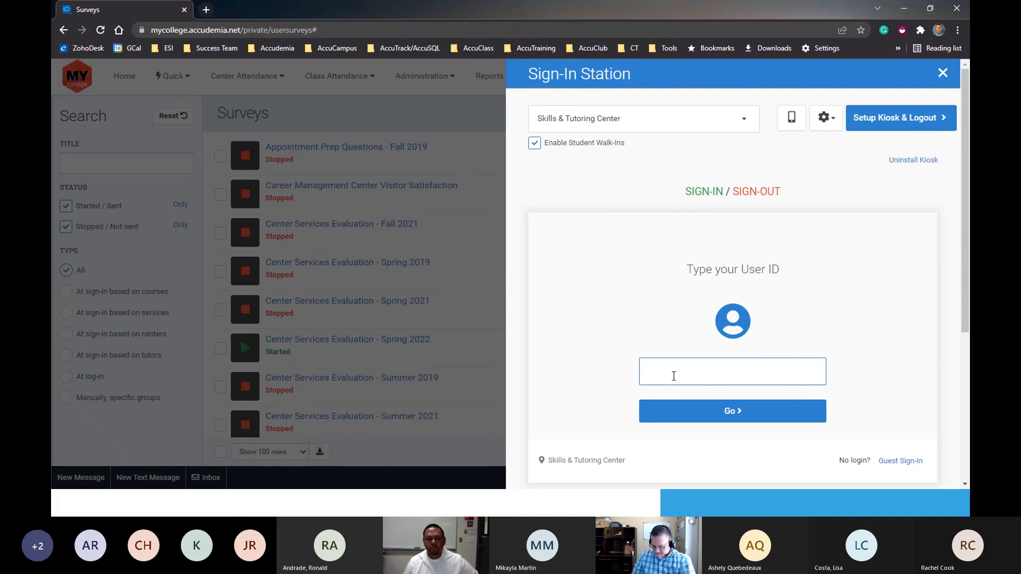
type("555555555")
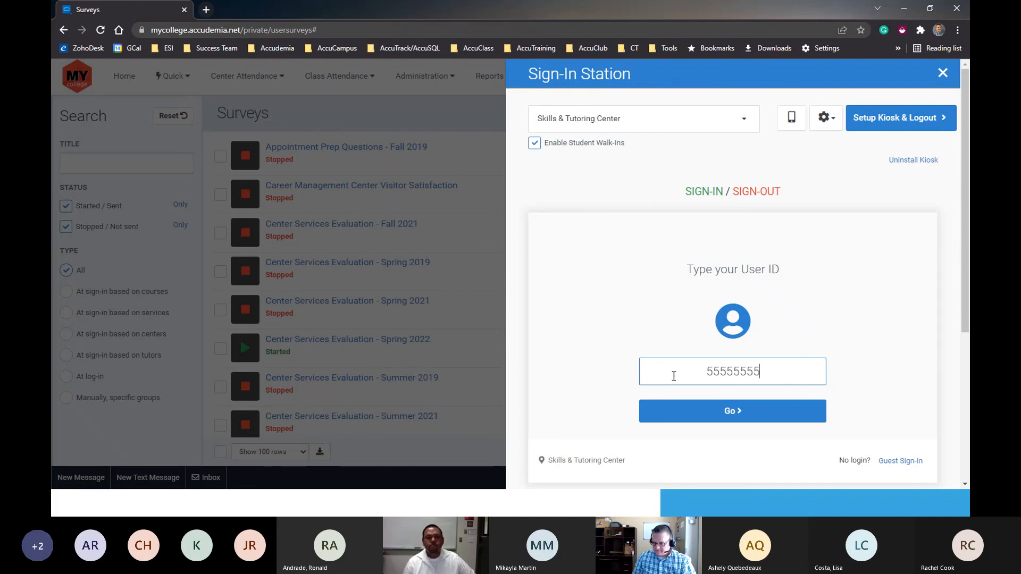
key("Return")
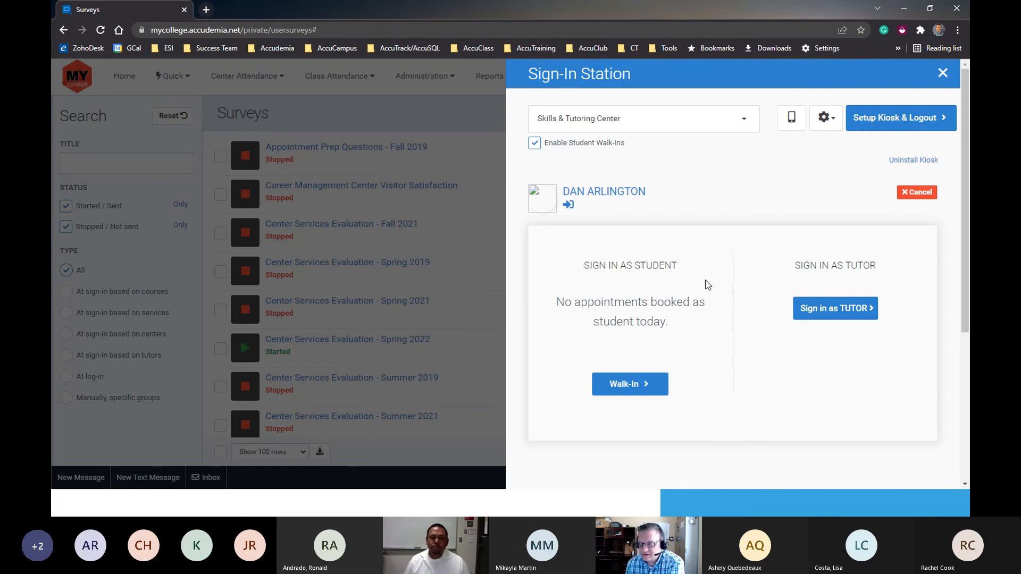
- Start a student walk-in and choose Tutoring (face-to-face) as the service
left_click_drag(599, 265, 703, 297)
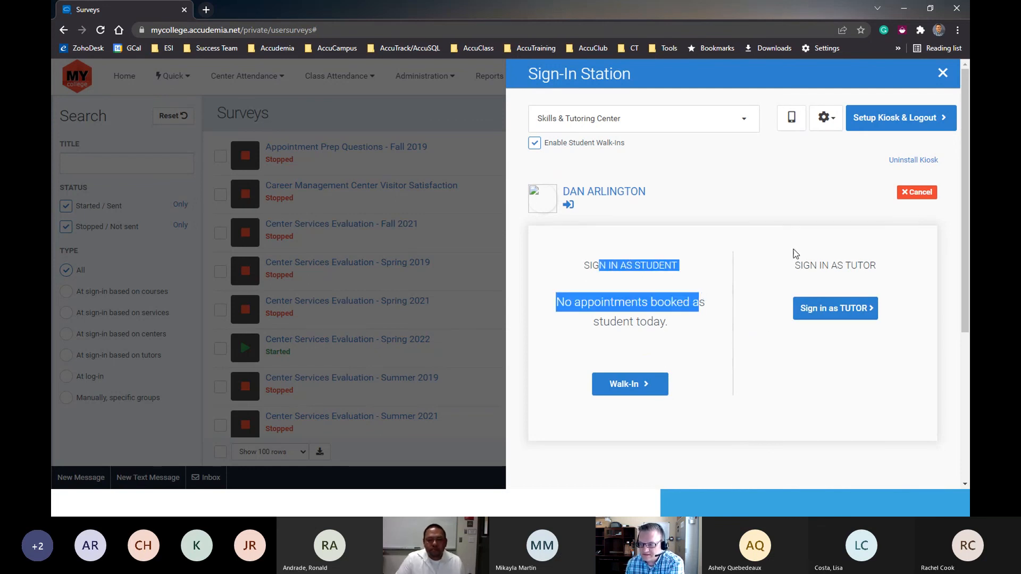
left_click_drag(792, 270, 902, 267)
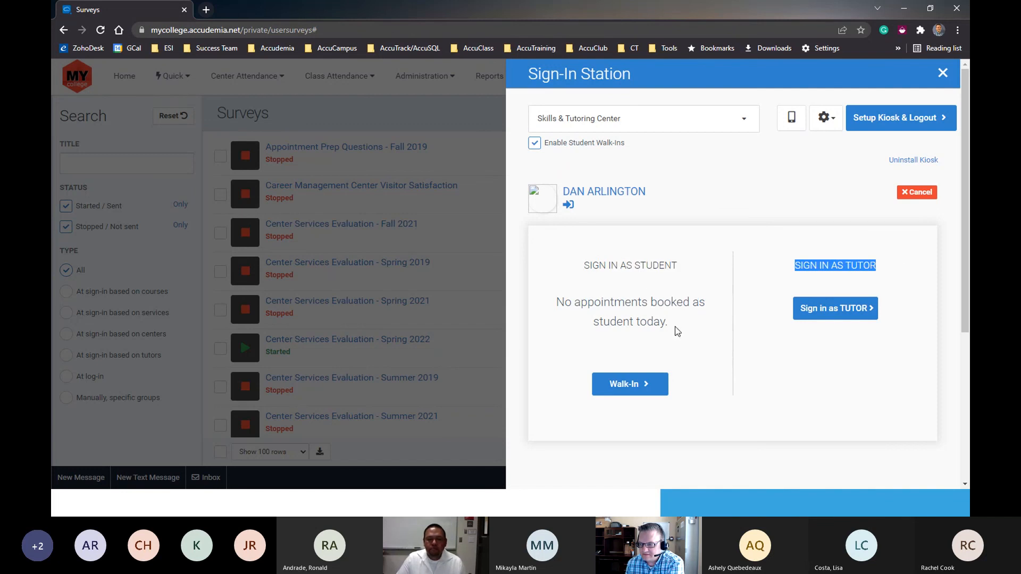
left_click(641, 388)
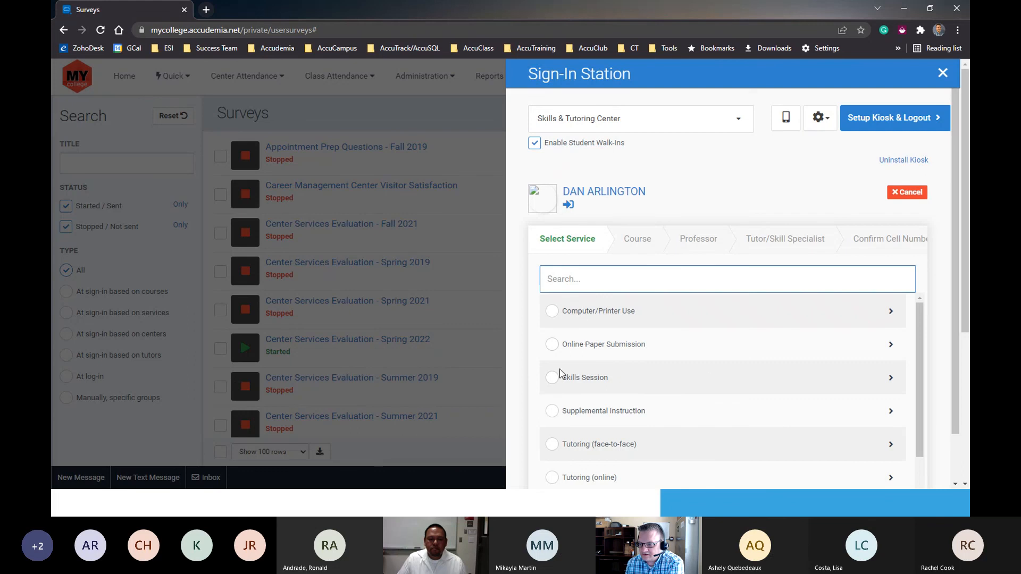
left_click(552, 444)
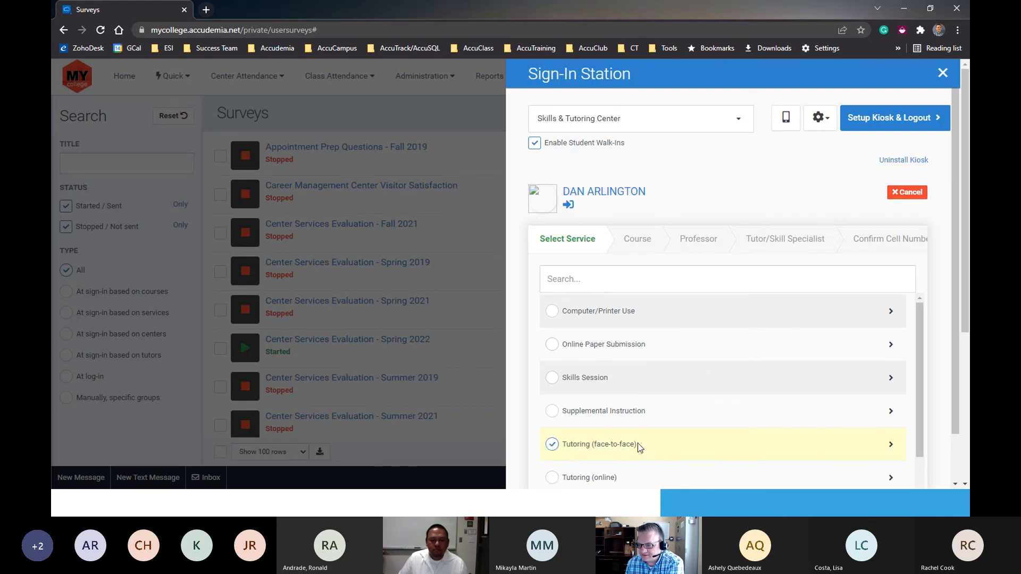
left_click(890, 446)
- Choose General Math Assistance as the walk-in's course and continue without a professor
left_click(604, 313)
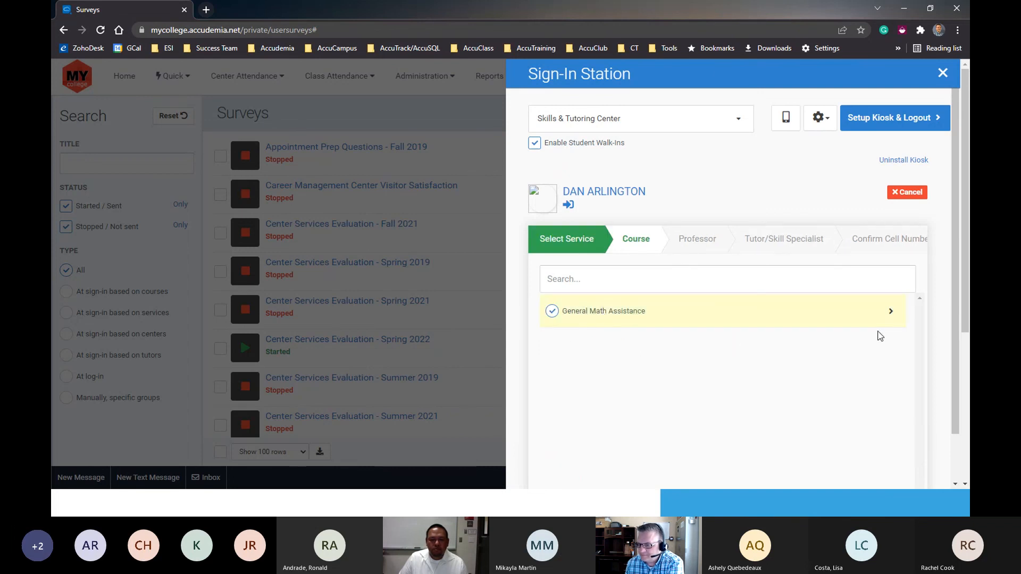
left_click(890, 312)
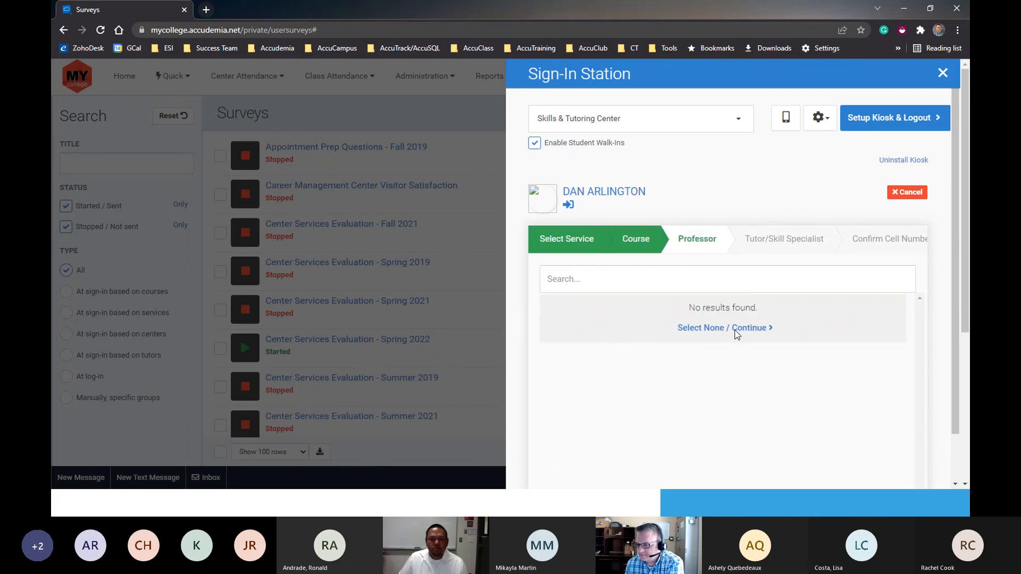
left_click(735, 332)
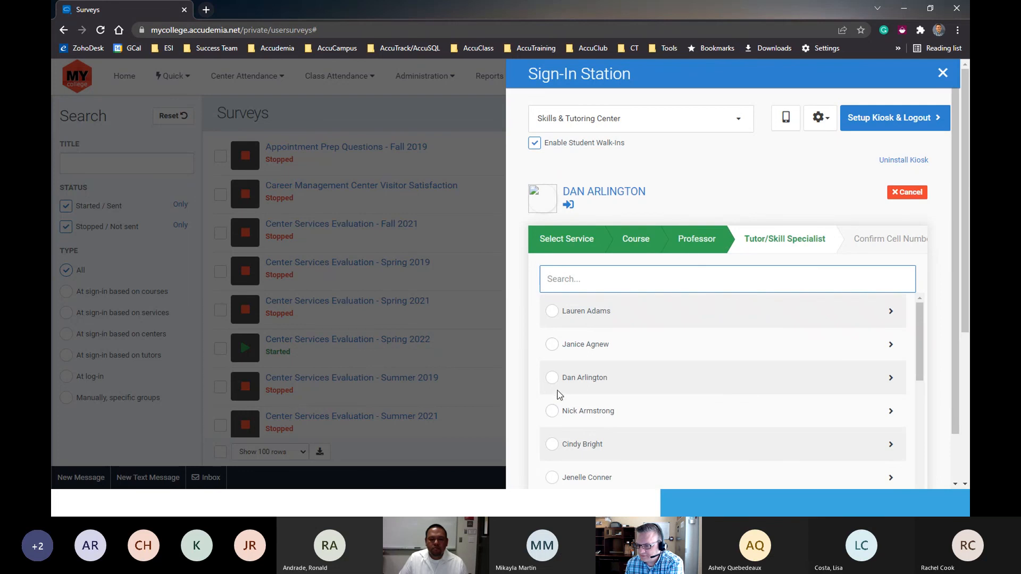
- Choose the fourth tutor in the list for the walk-in and confirm the student's existing cell number
left_click(556, 410)
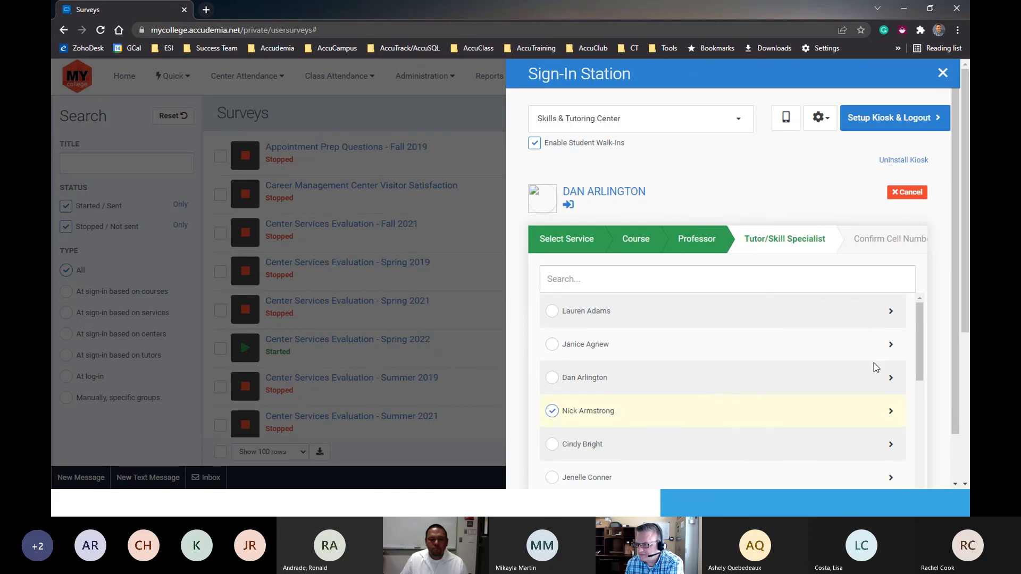
scroll(876, 366, "down", 5)
scroll(912, 298, "down", 3)
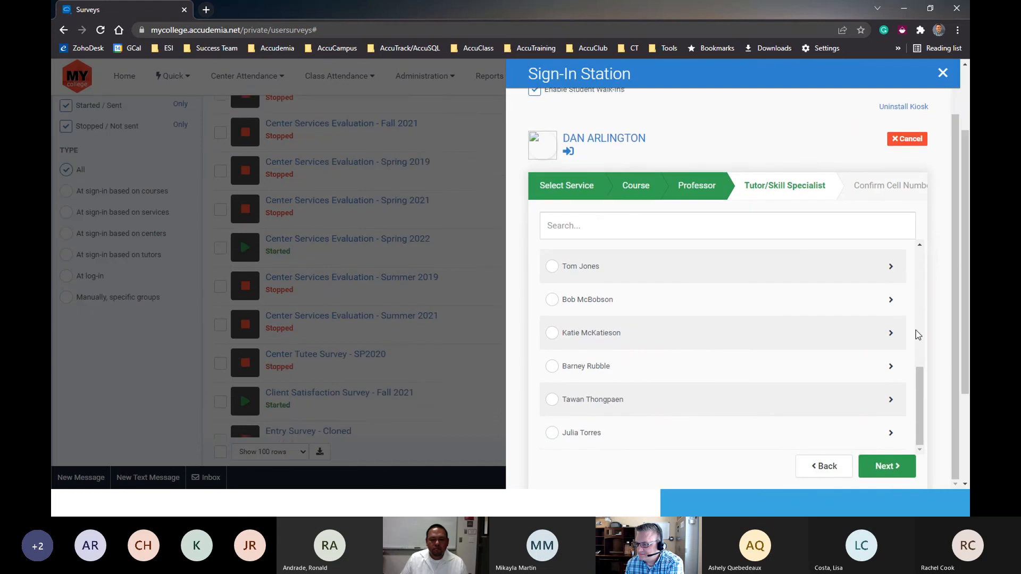
left_click(885, 455)
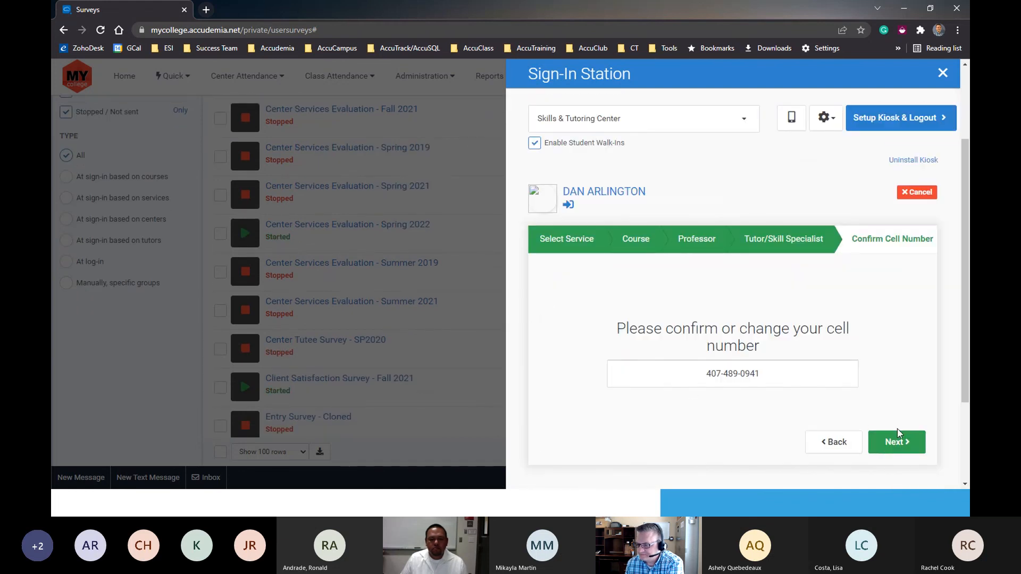
left_click(885, 441)
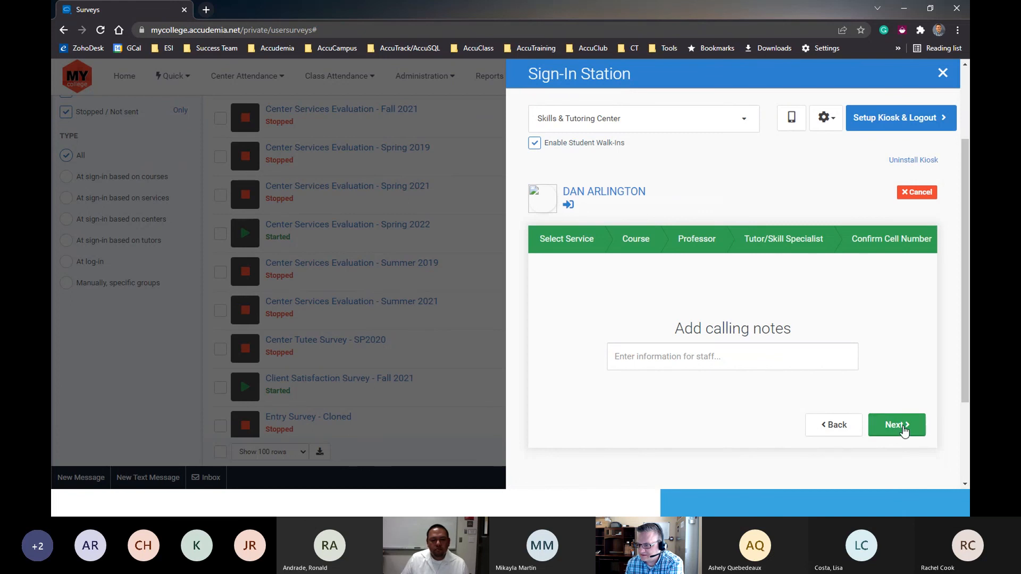
- Skip the calling notes, allow the visit to be reported to the professor, and confirm the walk-in sign-in
left_click(897, 426)
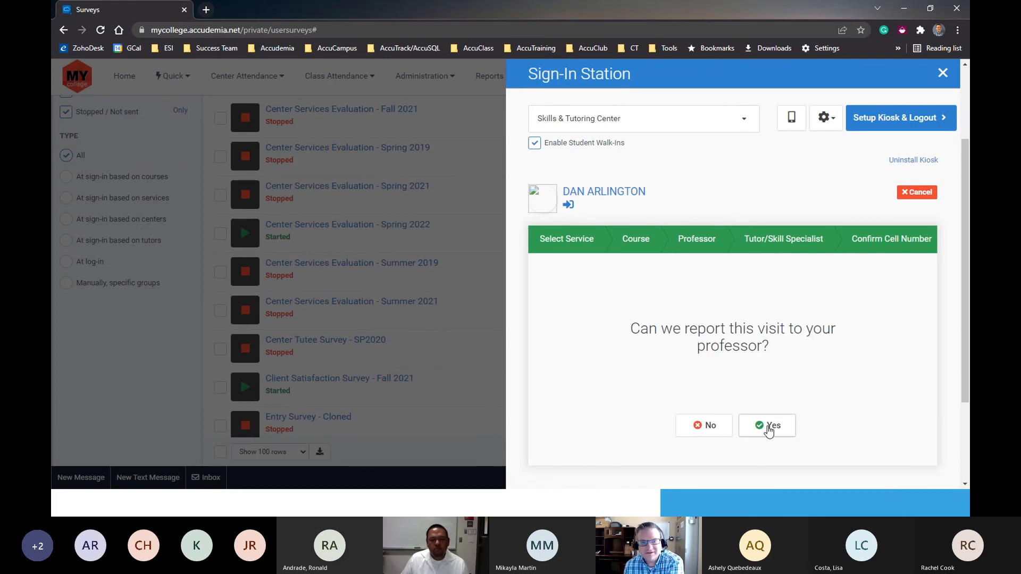
left_click(768, 428)
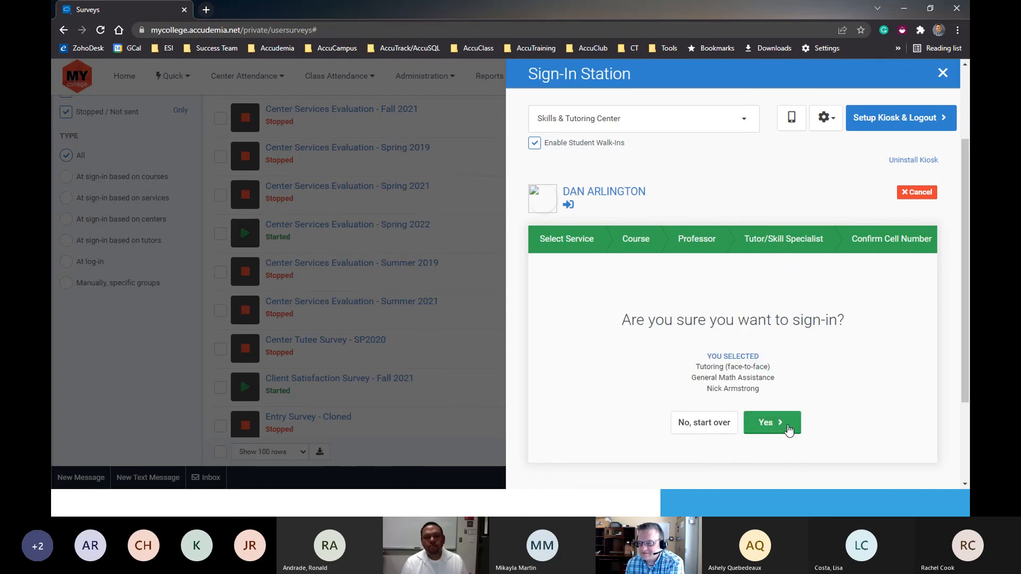
left_click(765, 424)
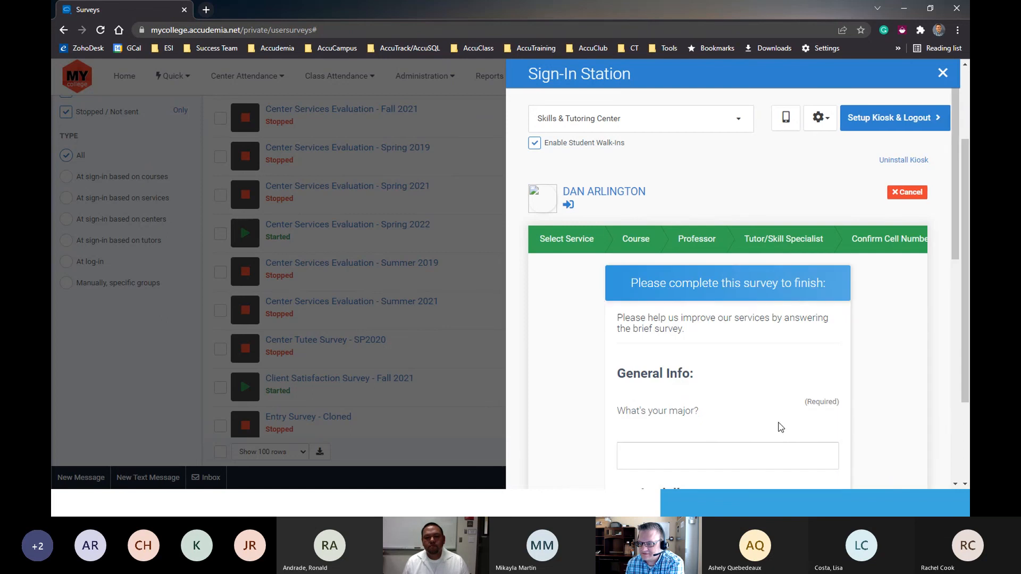
- Answer the survey's major question with Computer Science and rate the services provided as Excellent
scroll(761, 387, "down", 3)
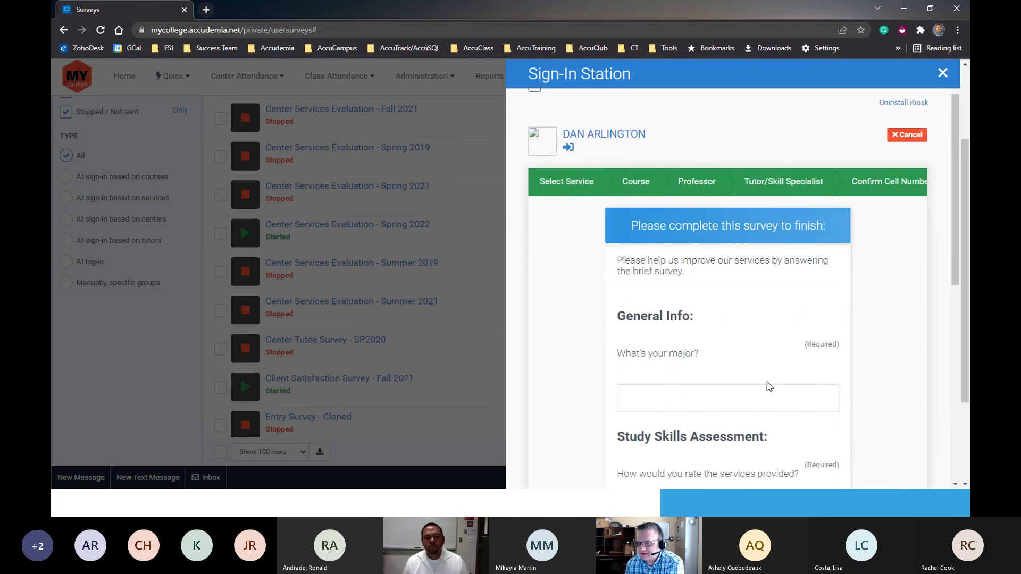
left_click(672, 286)
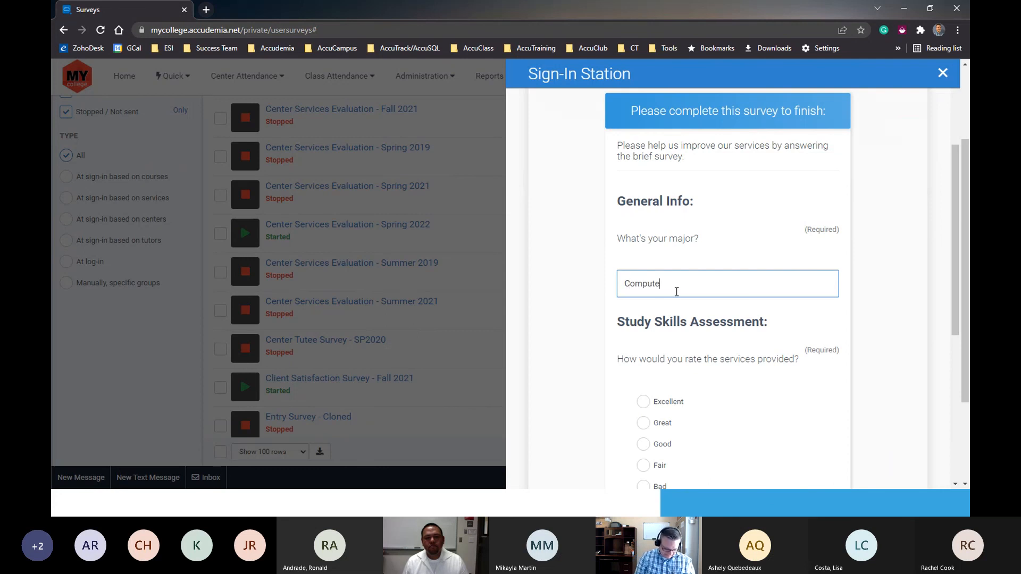
type("Computer Science")
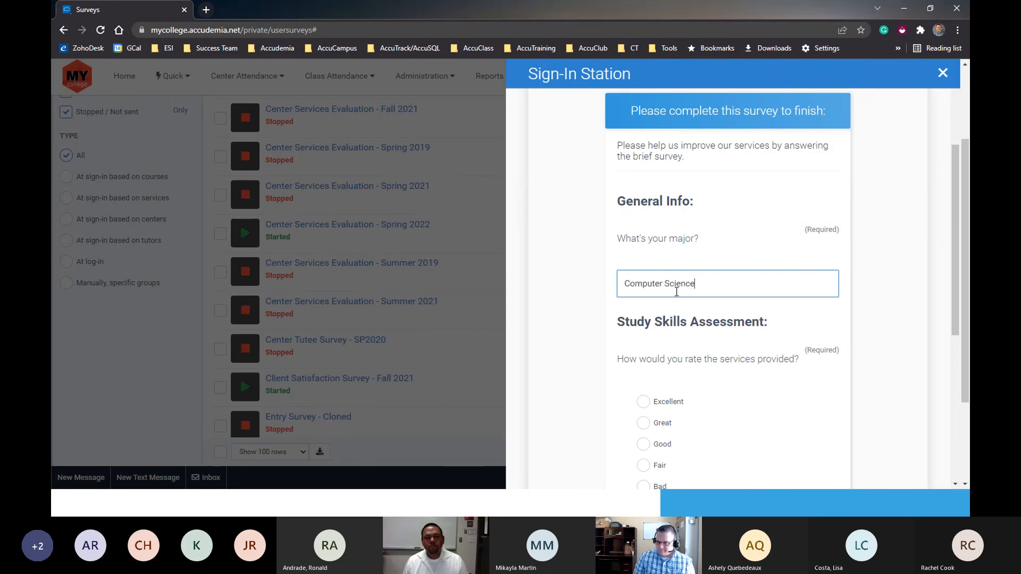
scroll(673, 348, "down", 2)
left_click(644, 287)
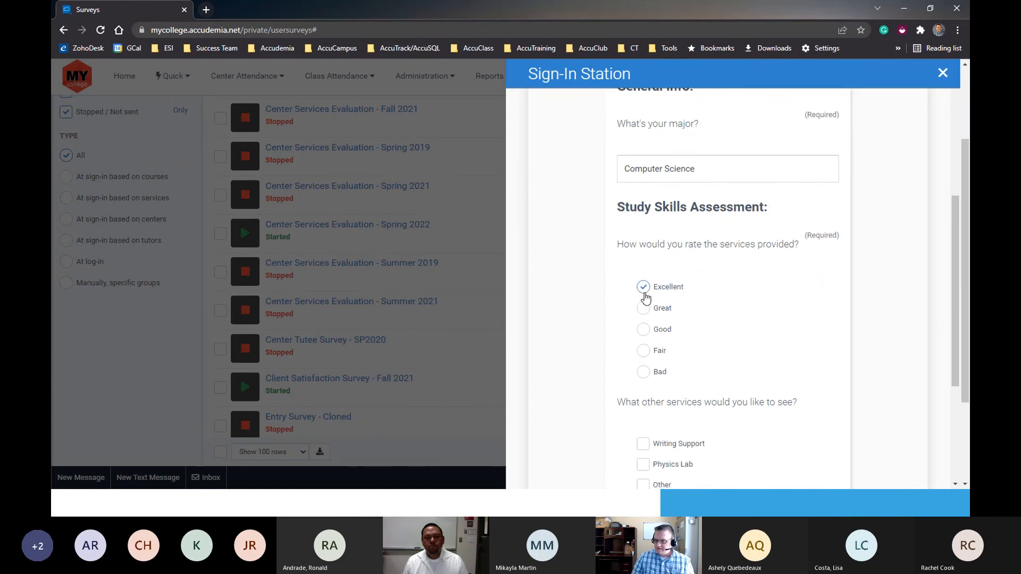
- Choose Physics Lab and Other as the additional services the student would like to see
scroll(686, 356, "down", 2)
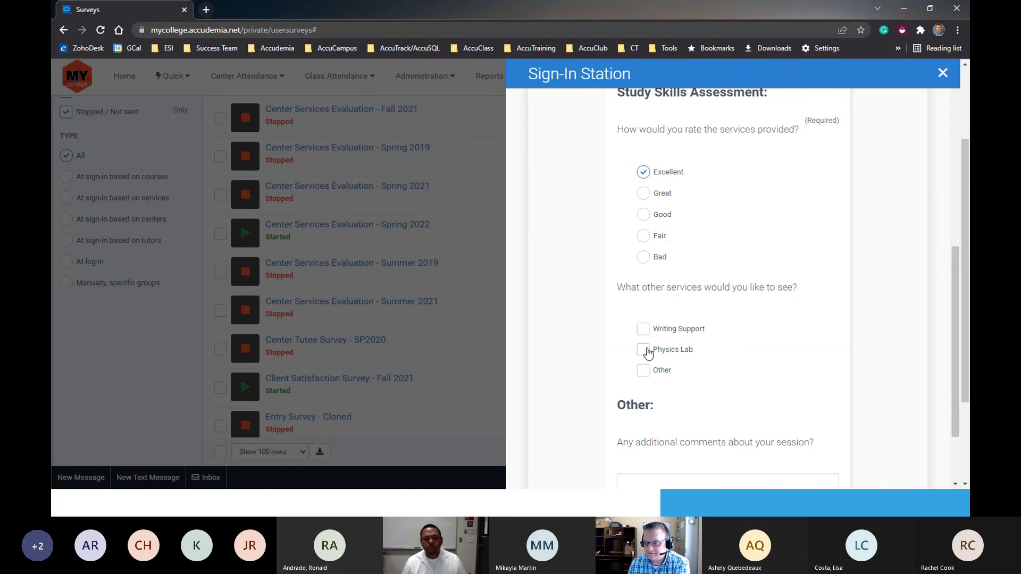
left_click(642, 355)
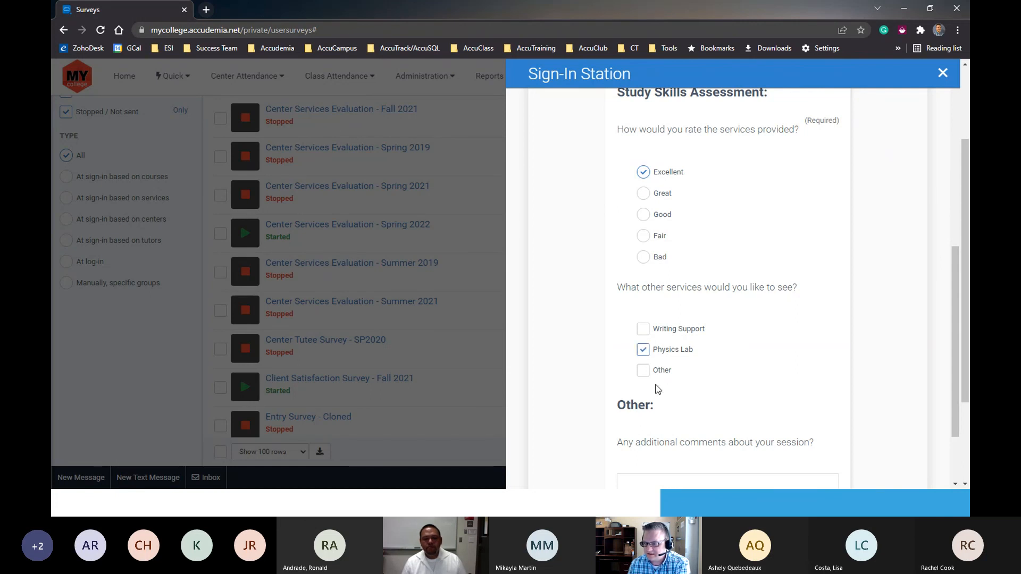
scroll(664, 268, "down", 2)
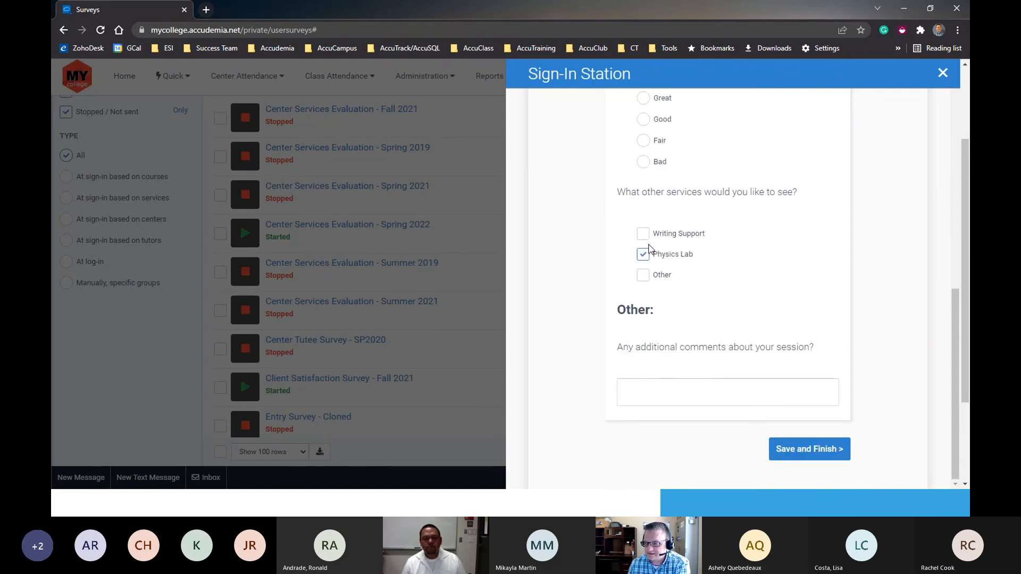
left_click(643, 275)
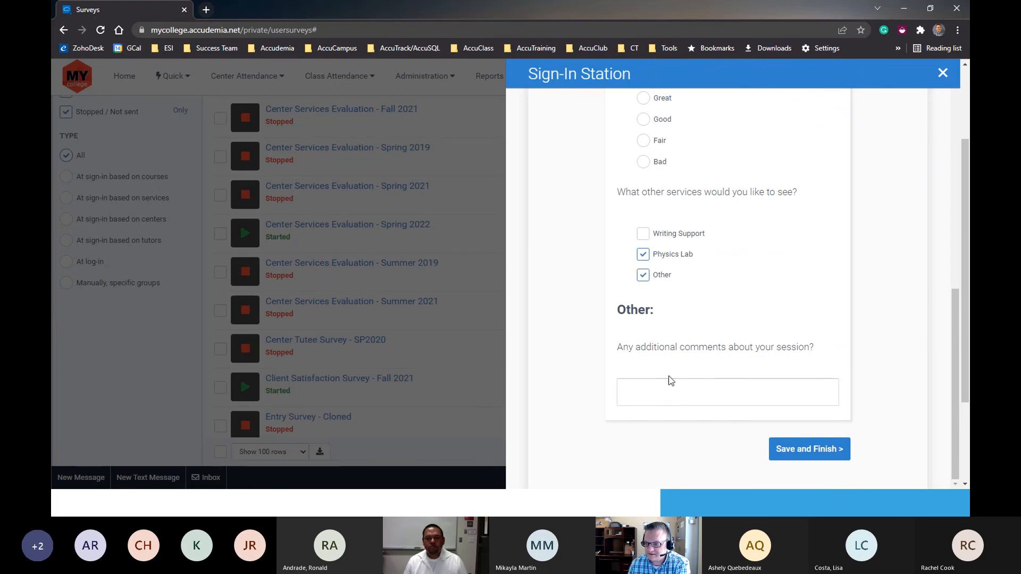
- Enter "Add a Computer Lab for use while on campus." as the survey's additional comment
left_click(668, 381)
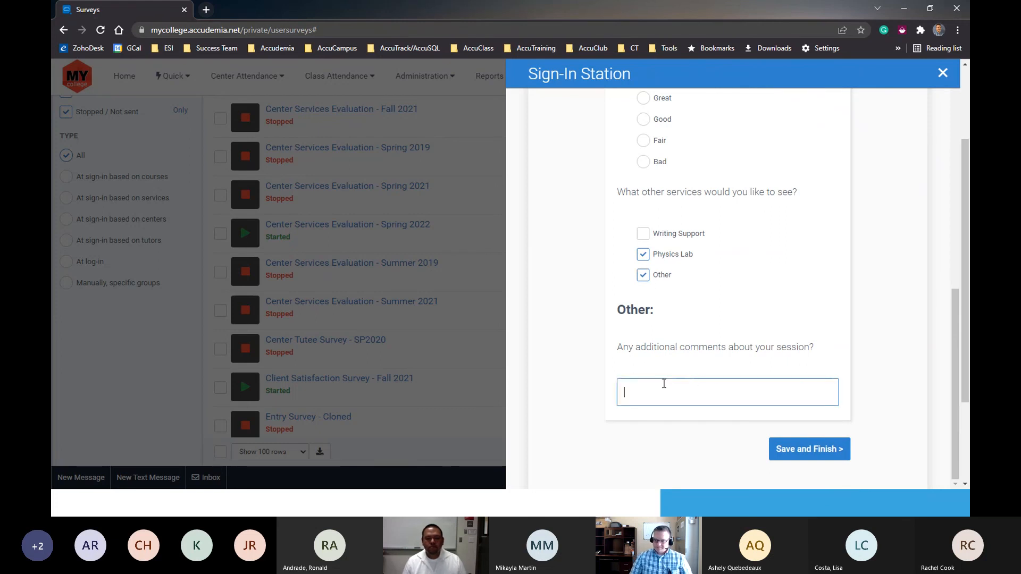
type("Computer Lab")
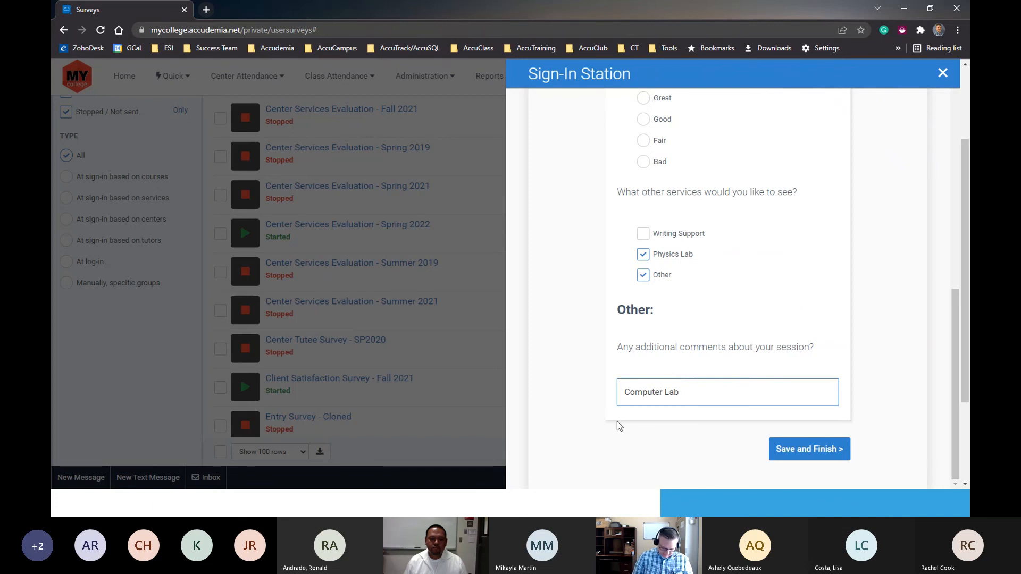
type("Add a Computer")
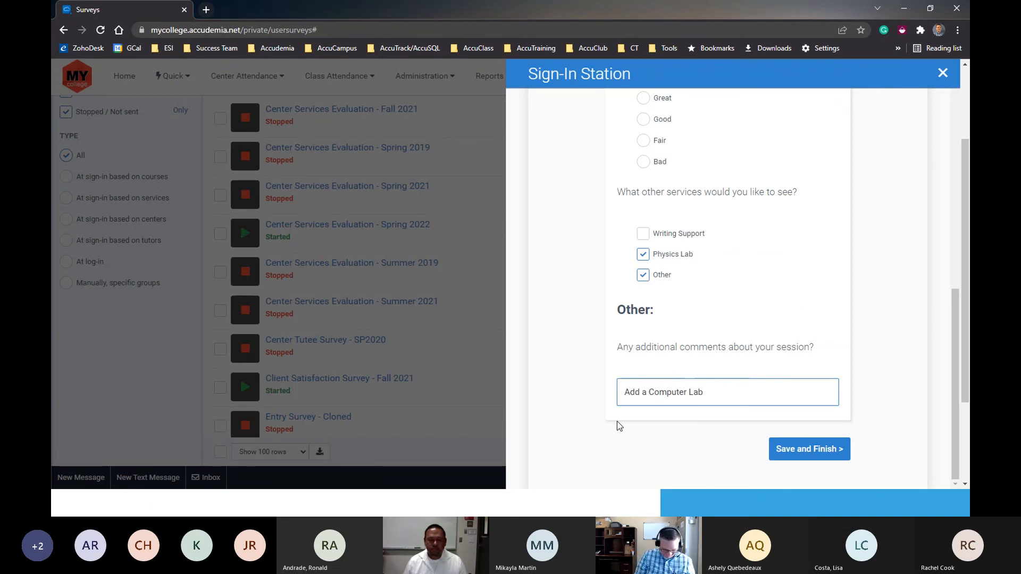
type(" Lab for")
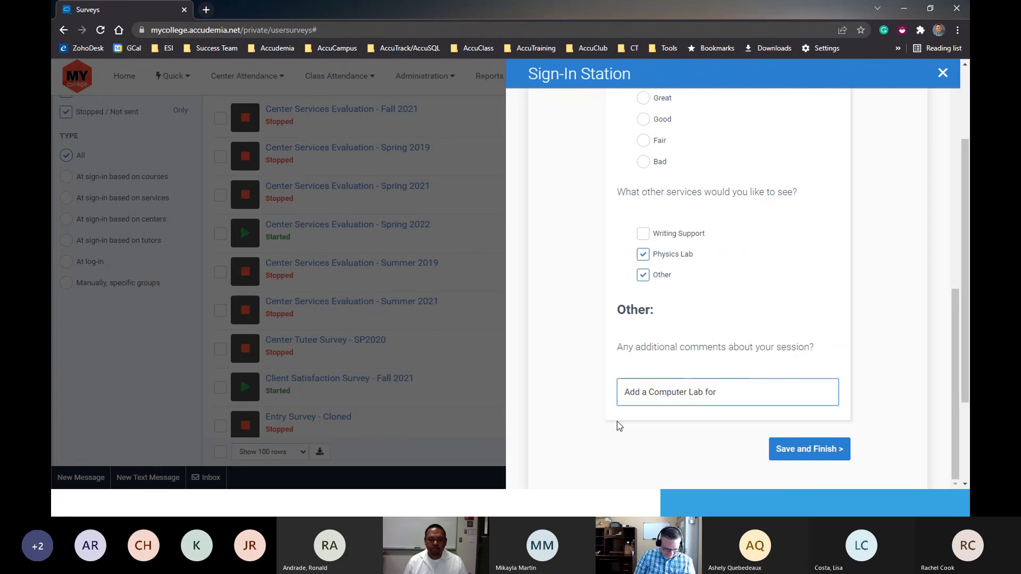
type(" u")
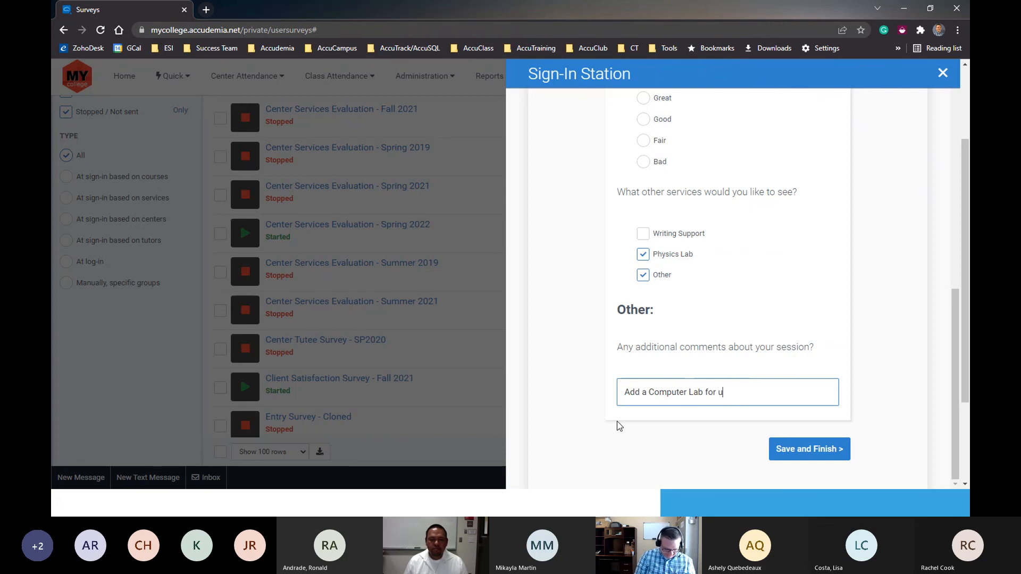
type("se while on campus.")
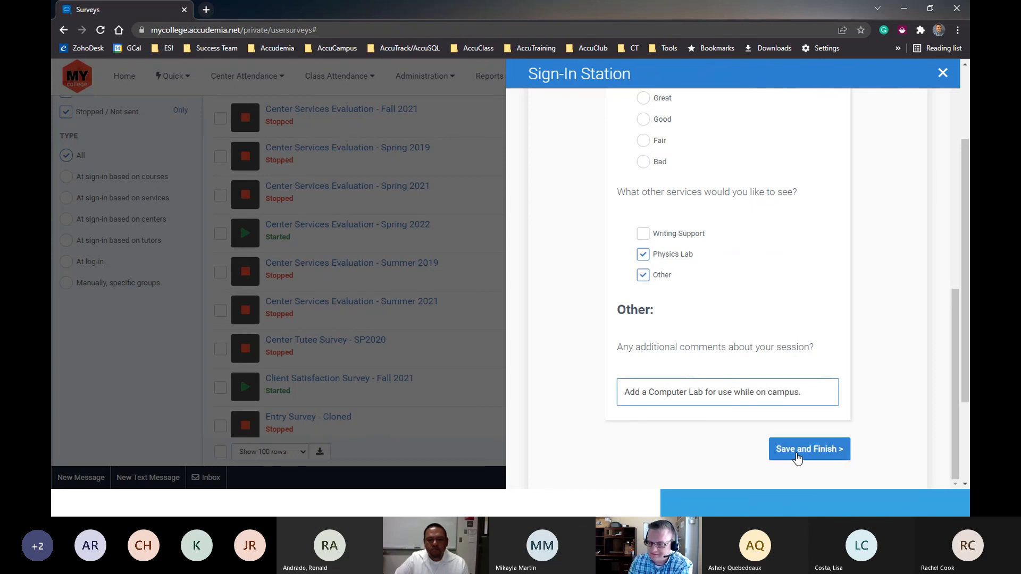
- Submit the completed survey, acknowledge the sign-in, and close the Sign-In Station
left_click(797, 456)
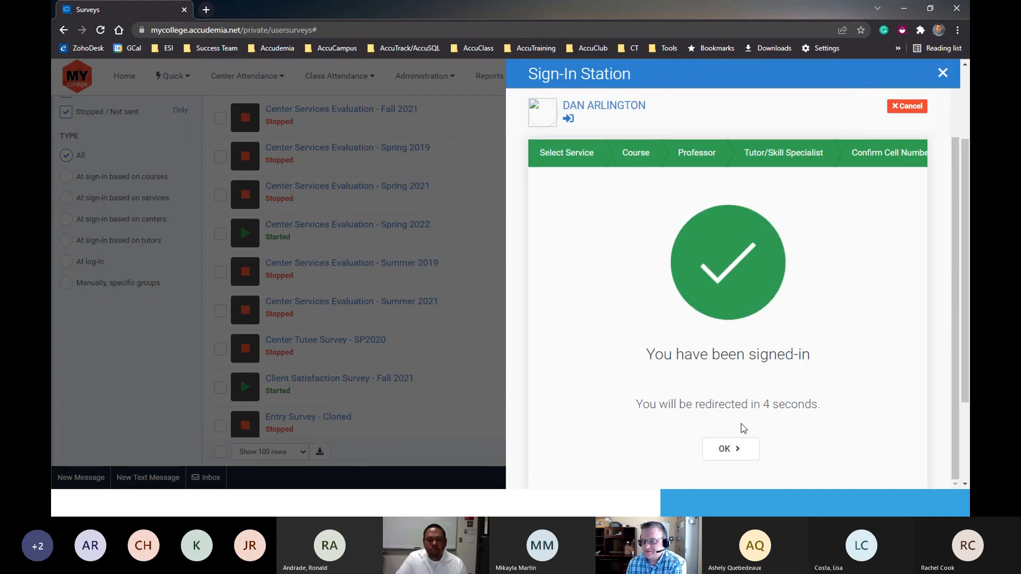
left_click(728, 450)
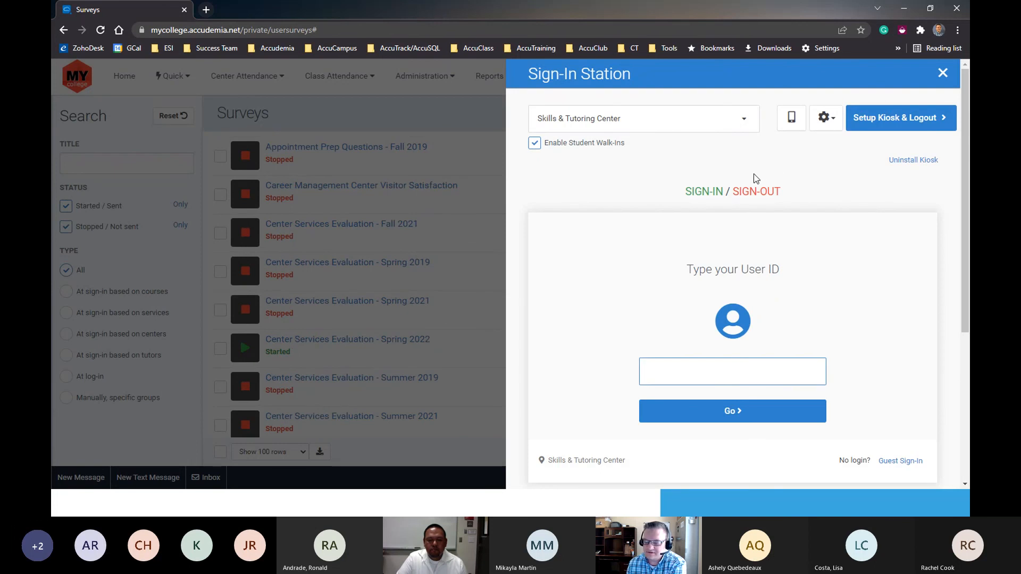
left_click(941, 75)
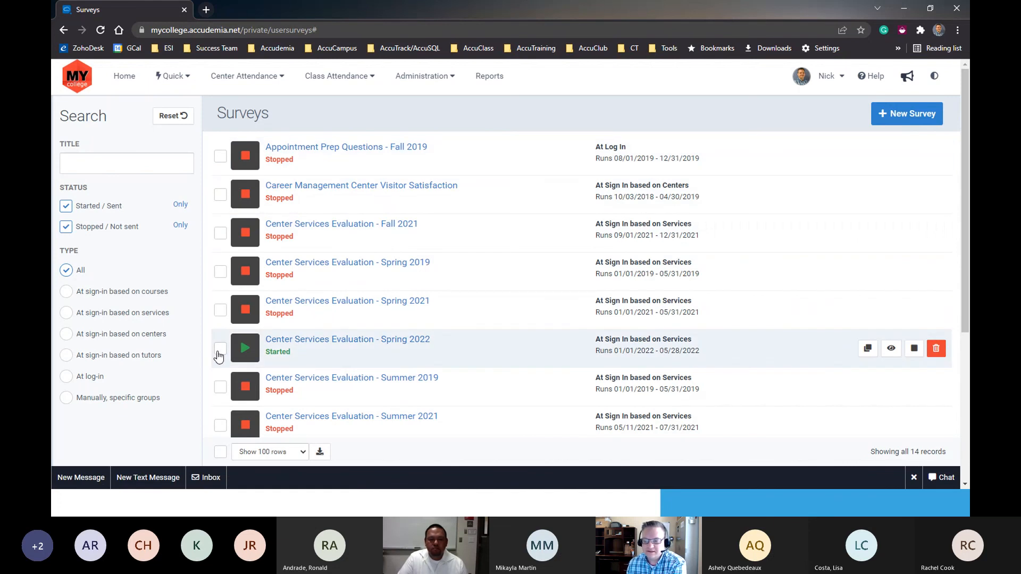
- Clone the Center Services Evaluation - Spring 2022 survey and set the copy to show at Internet access
left_click(220, 349)
left_click(305, 113)
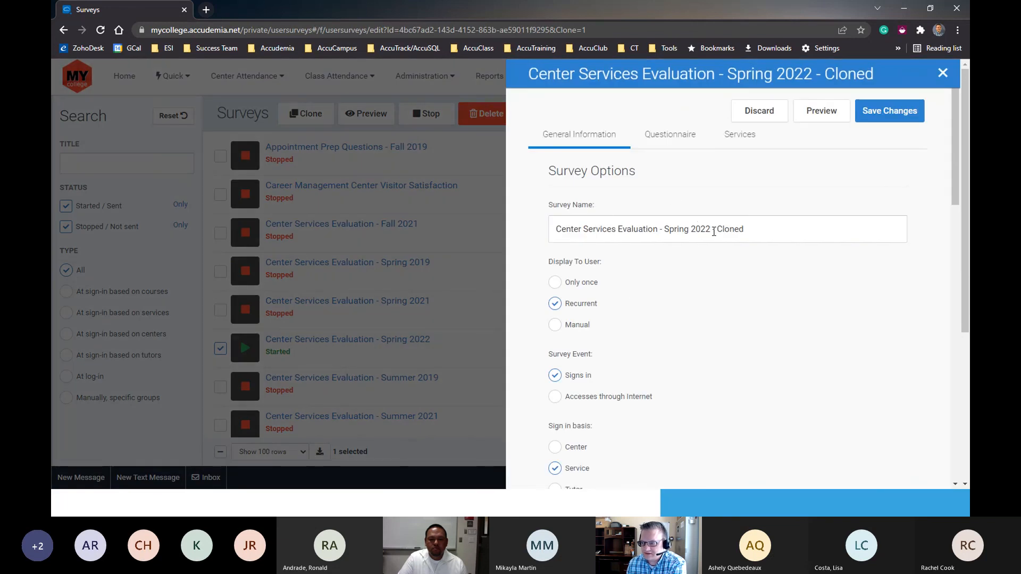
scroll(585, 393, "down", 3)
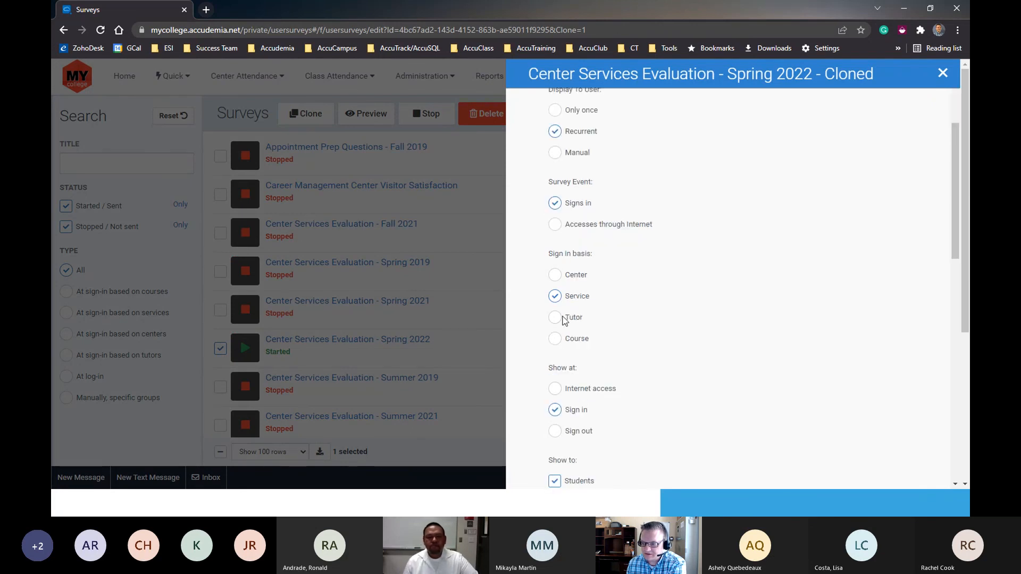
left_click(561, 393)
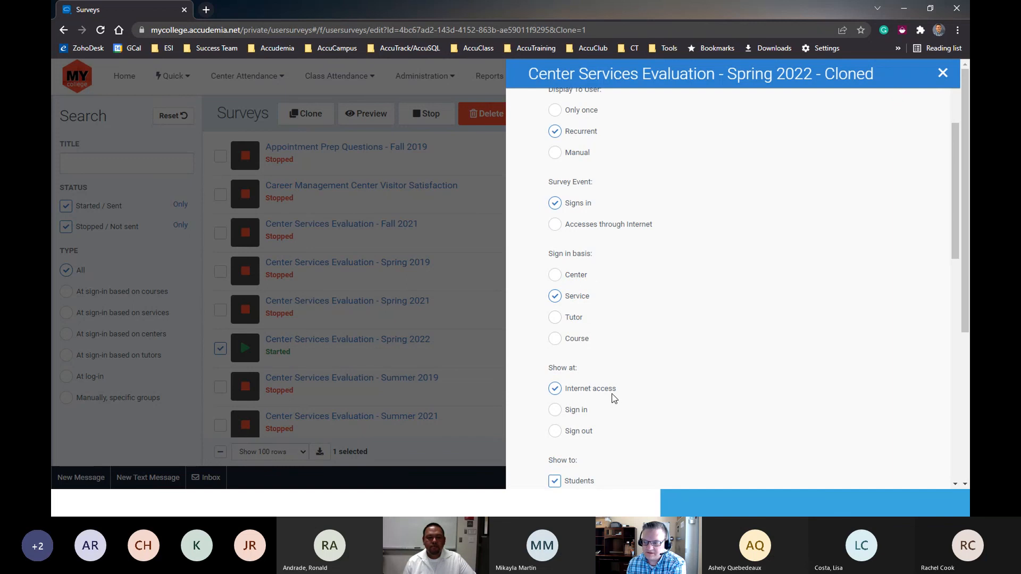
- Enable email notification for the cloned survey, turn off its forced answer, and save it
scroll(611, 399, "down", 3)
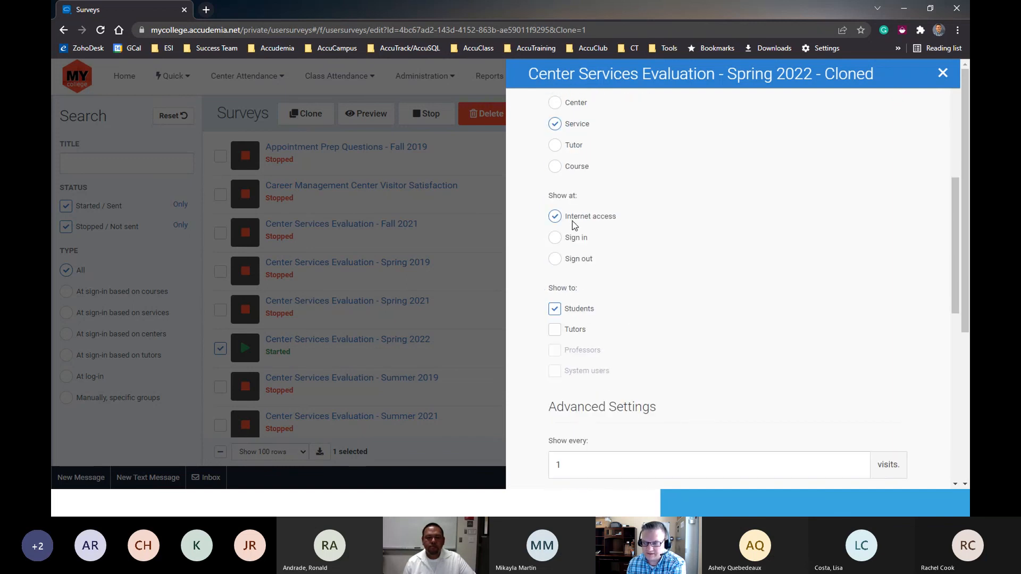
scroll(595, 303, "down", 5)
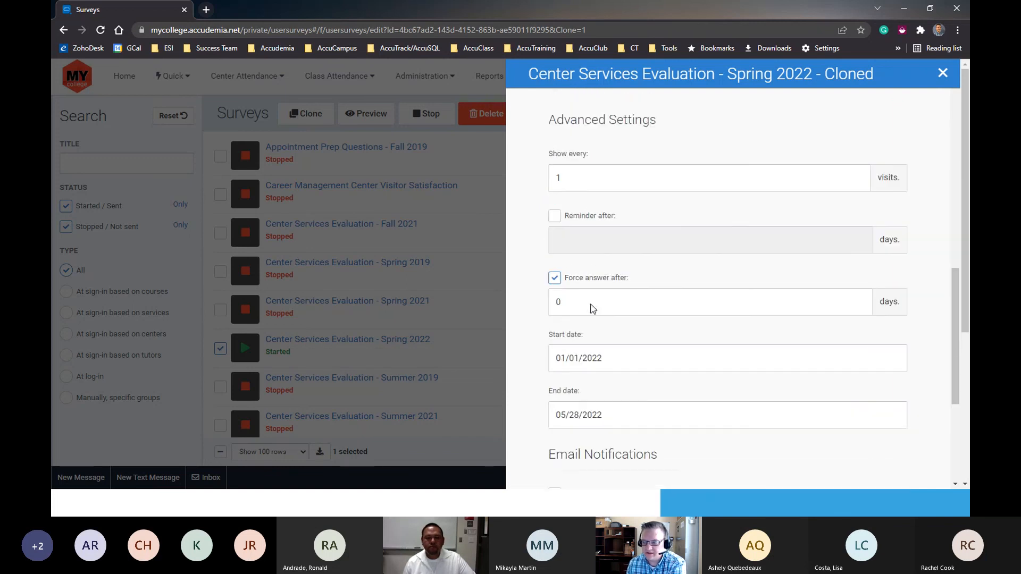
scroll(592, 308, "down", 2)
scroll(588, 308, "up", 2)
scroll(555, 319, "down", 2)
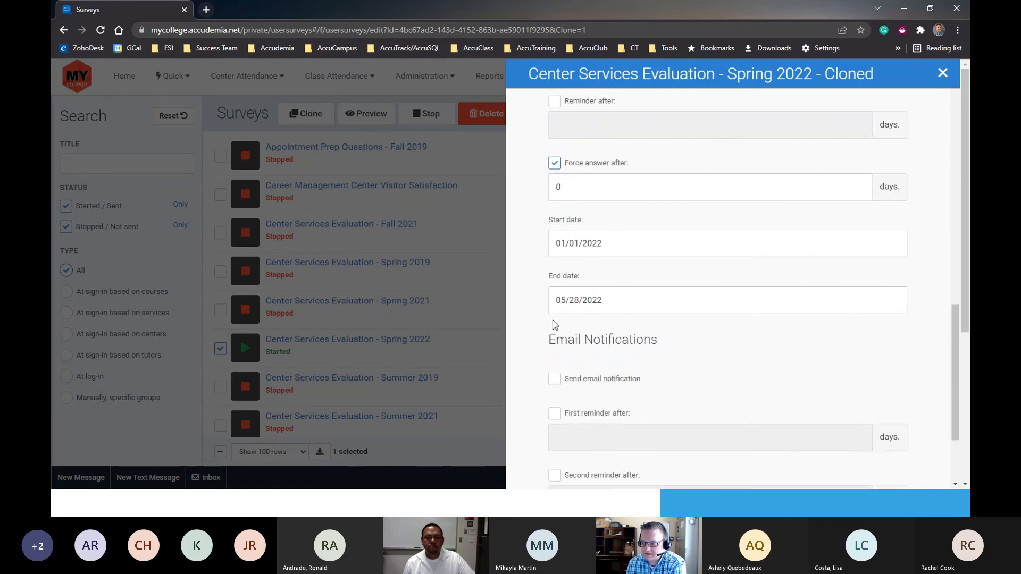
scroll(555, 319, "down", 2)
left_click(554, 266)
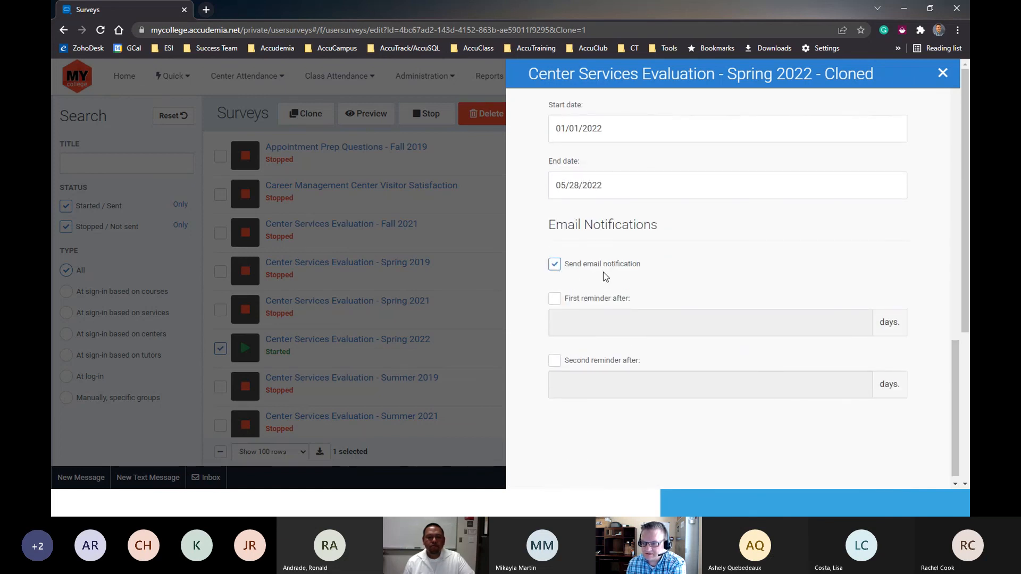
scroll(707, 297, "up", 3)
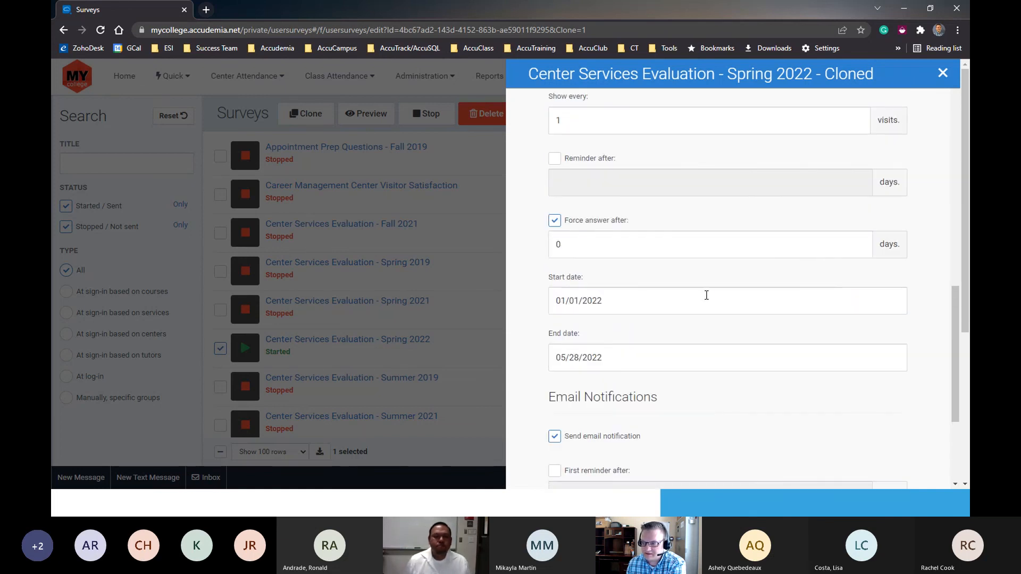
left_click(554, 220)
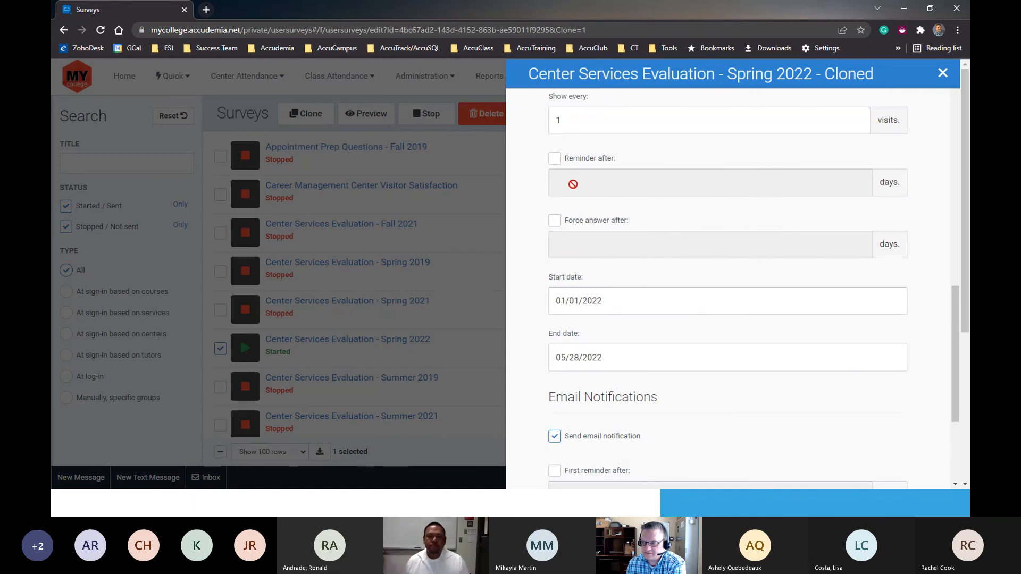
scroll(585, 192, "up", 2)
scroll(663, 248, "up", 7)
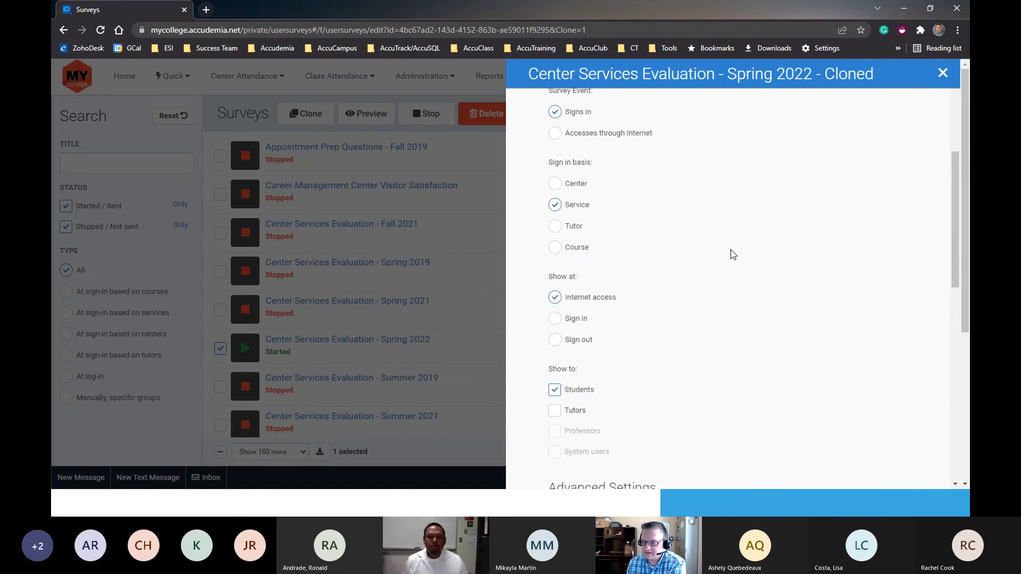
scroll(730, 254, "up", 3)
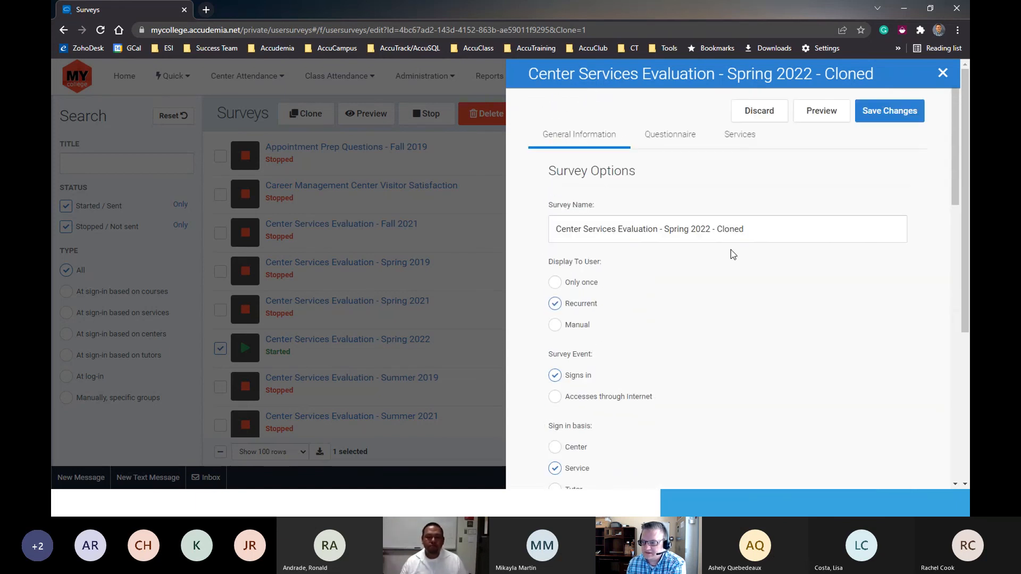
left_click(882, 116)
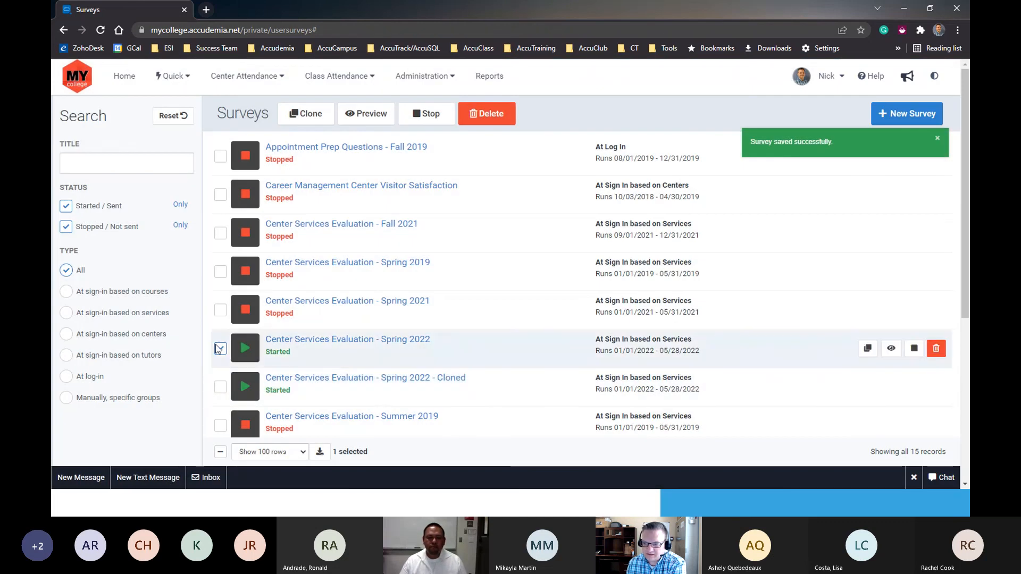
- Stop the original Center Services Evaluation - Spring 2022 survey and confirm the change
left_click(220, 349)
left_click(220, 348)
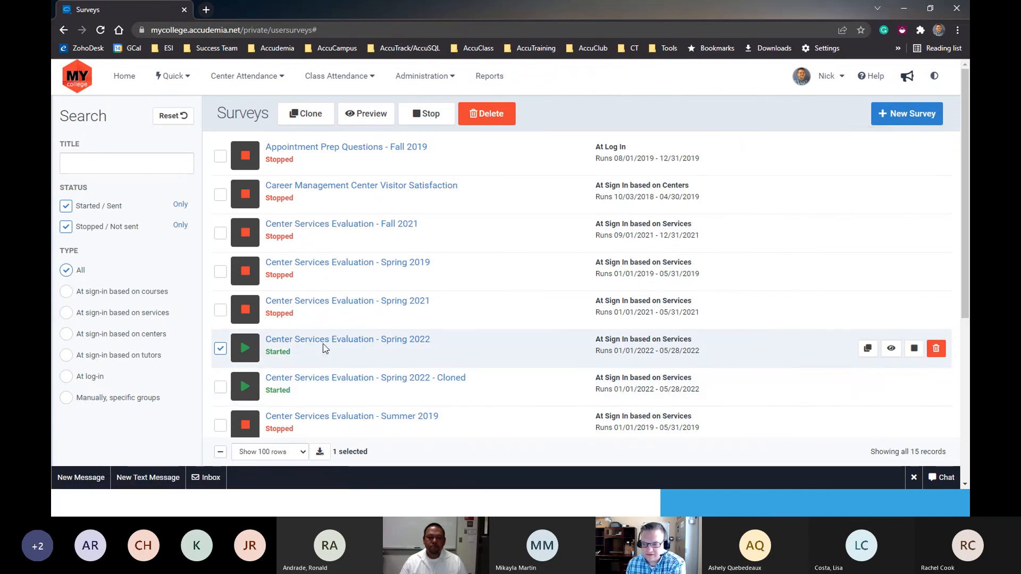
left_click(420, 114)
left_click(576, 175)
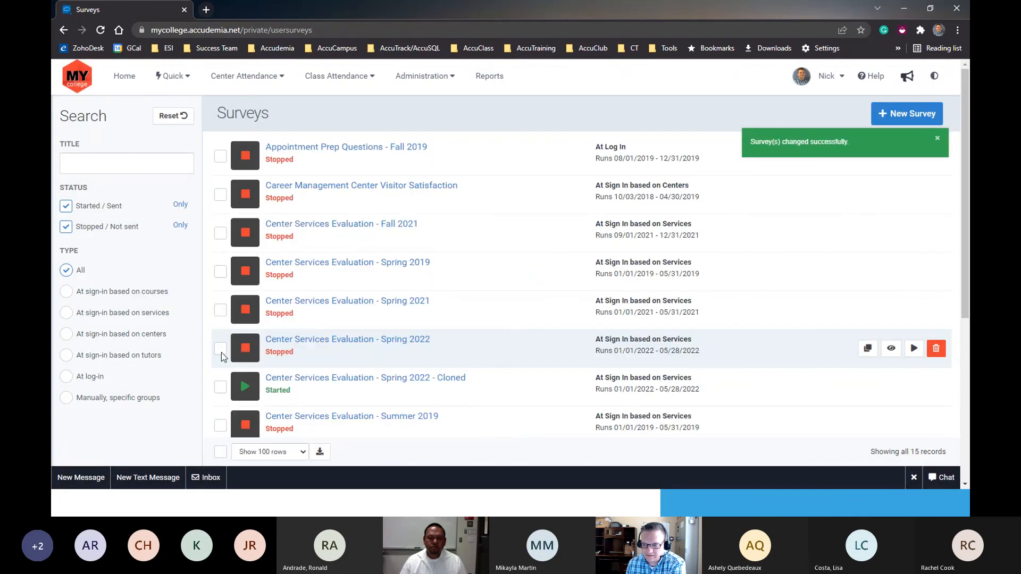
- Delete the original, stopped Center Services Evaluation - Spring 2022 survey and confirm the deletion
left_click(221, 348)
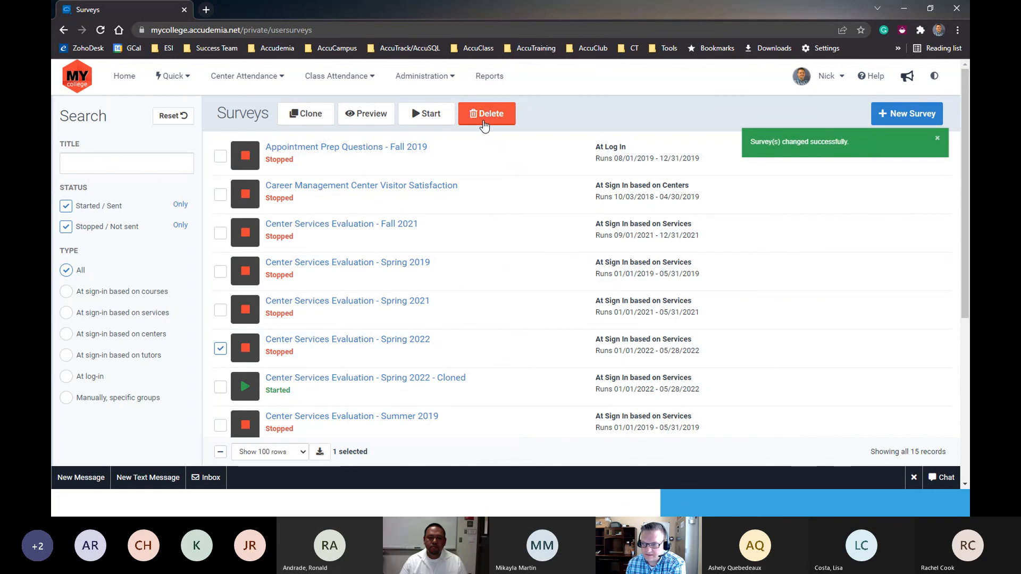
left_click(485, 121)
left_click(573, 161)
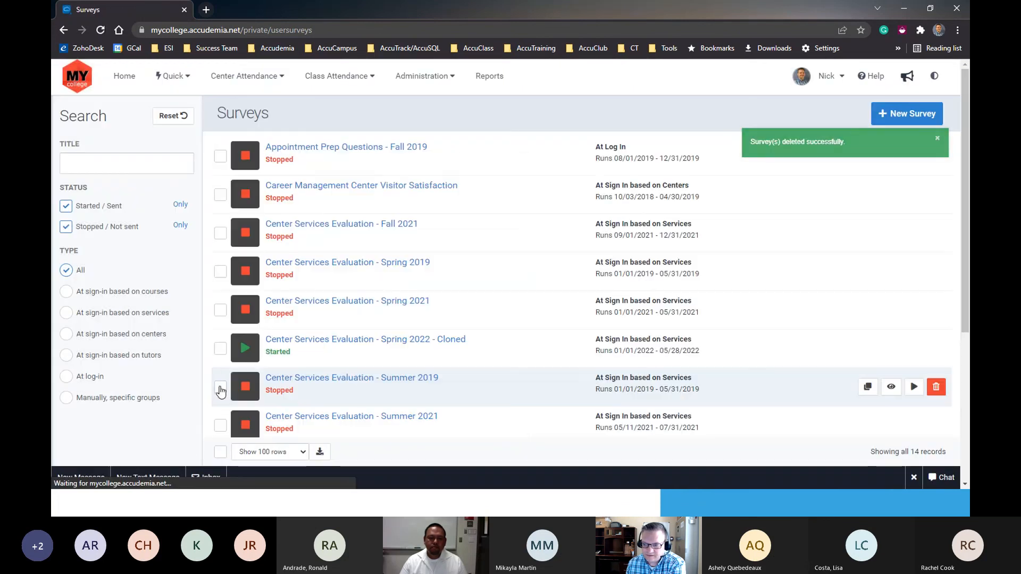
- Rename the cloned survey as Center Services Evaluation - Spring 2022, save it, and clear its selection in the survey list
left_click(220, 349)
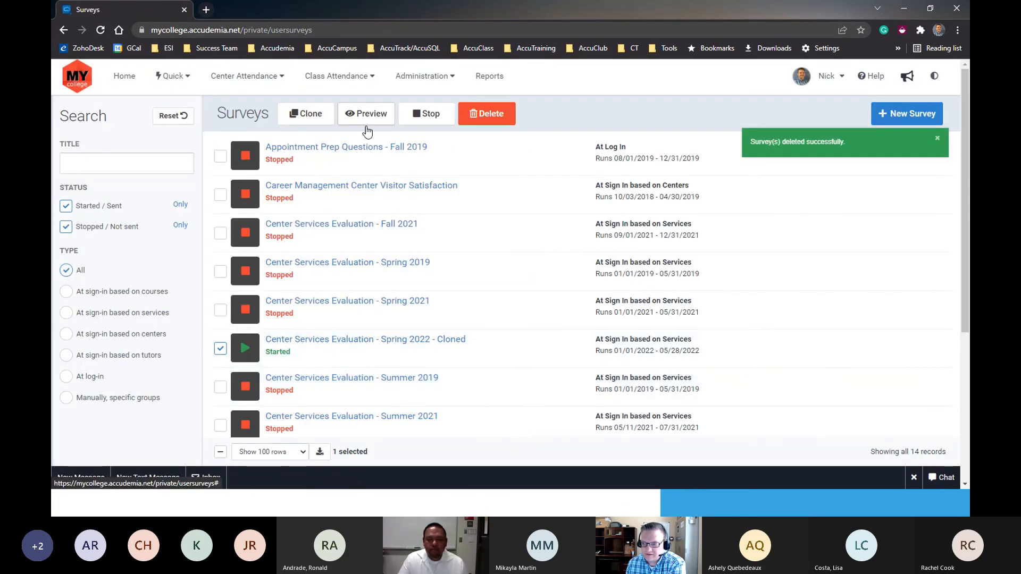
left_click(392, 345)
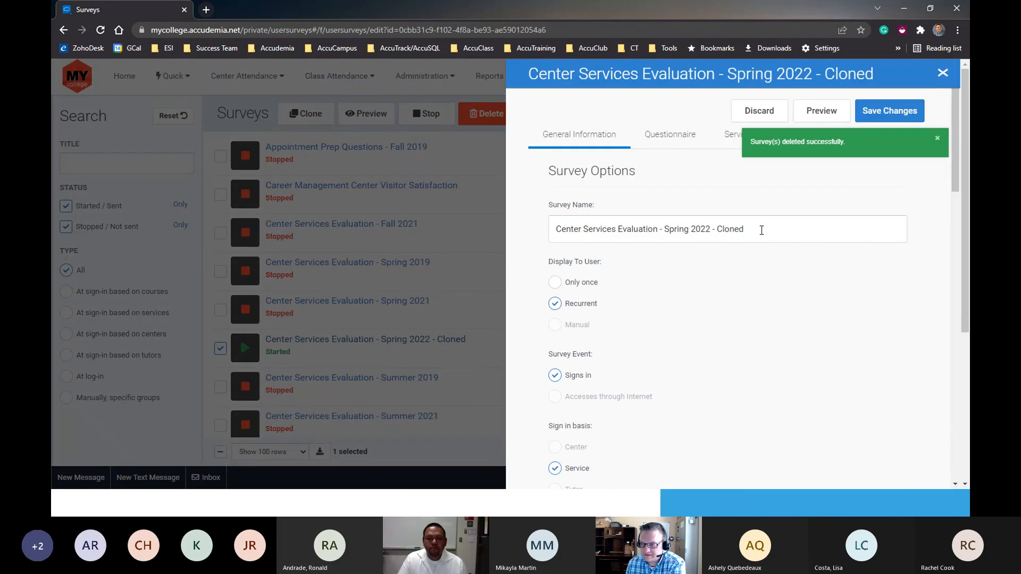
left_click_drag(712, 228, 770, 230)
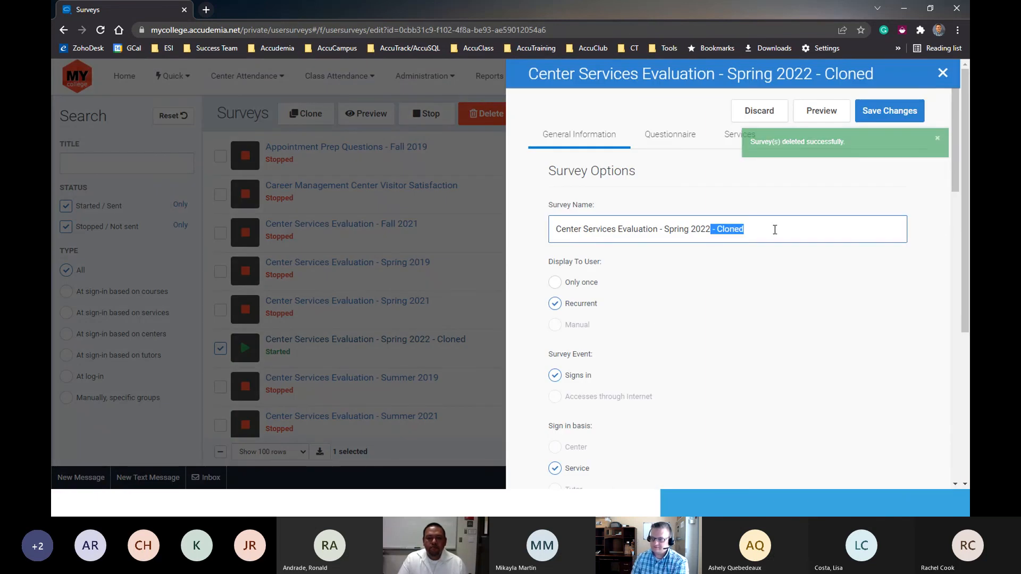
key("BackSpace")
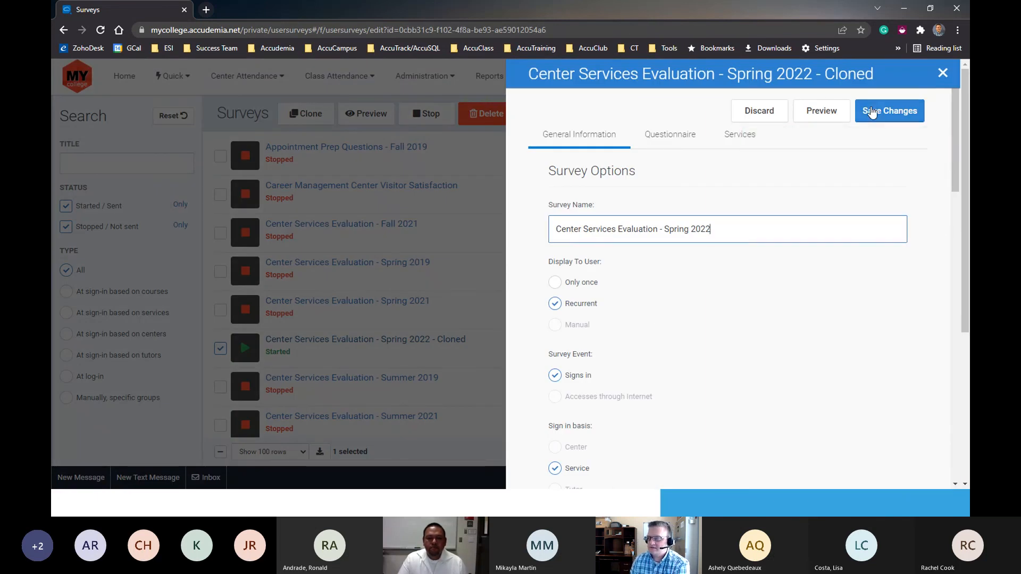
left_click(882, 111)
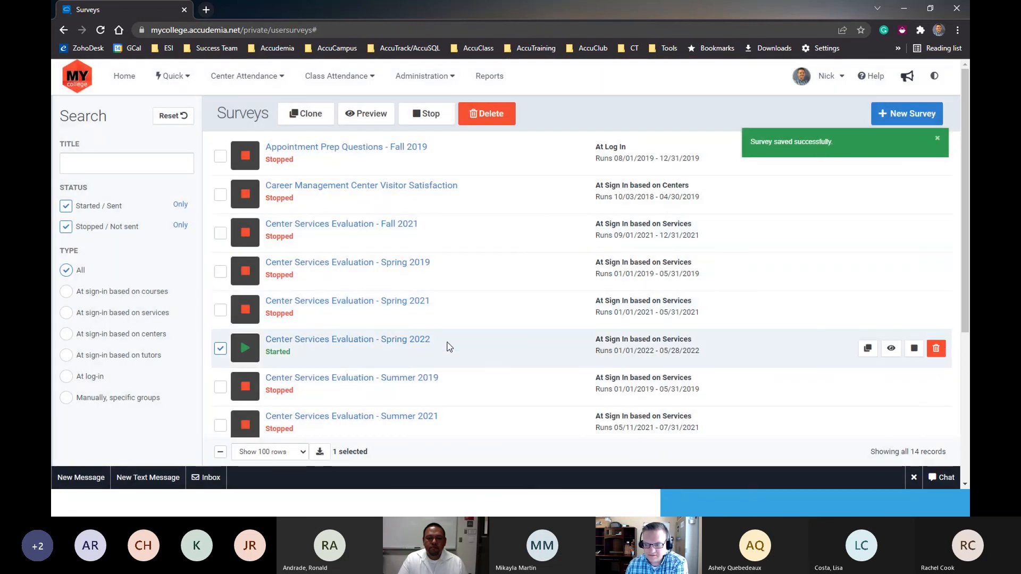
left_click_drag(435, 343, 242, 351)
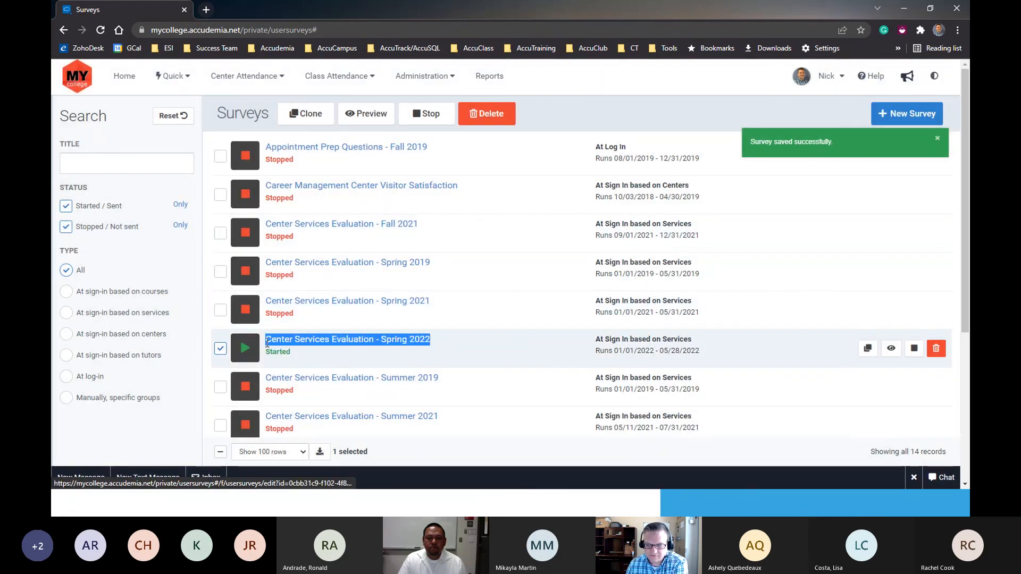
left_click(220, 349)
- Filter the available reports by the name Survey to find the survey reports, and minimize the browser window when finished
left_click(500, 84)
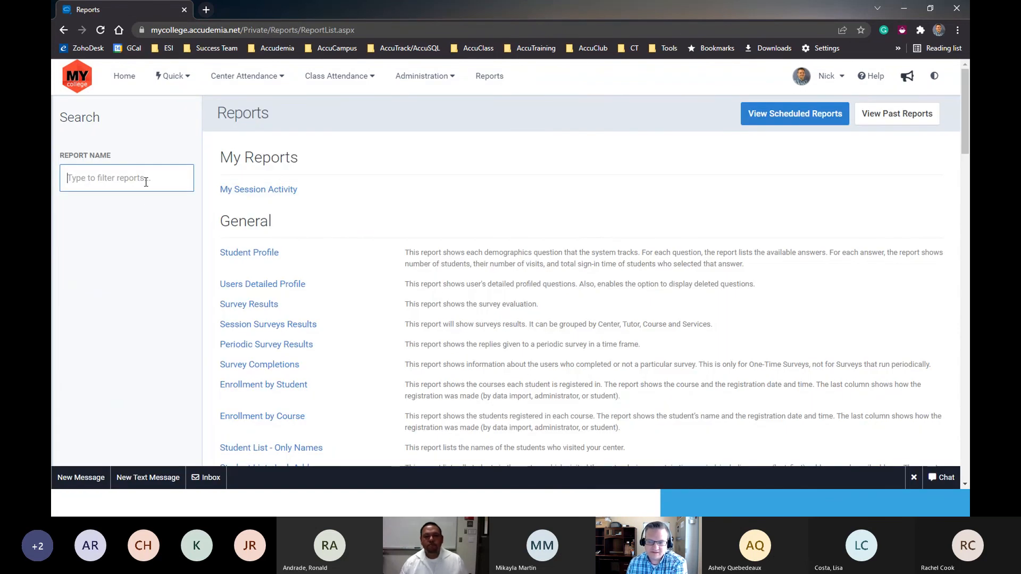
left_click(486, 78)
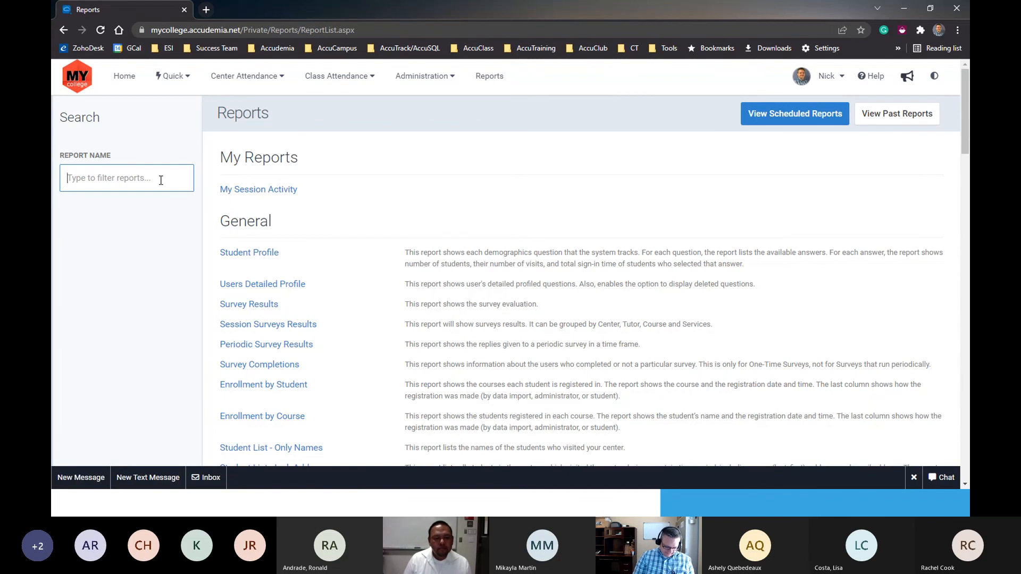
type("Repo")
key("BackSpace")
key("BackSpace")
key("BackSpace")
key("BackSpace")
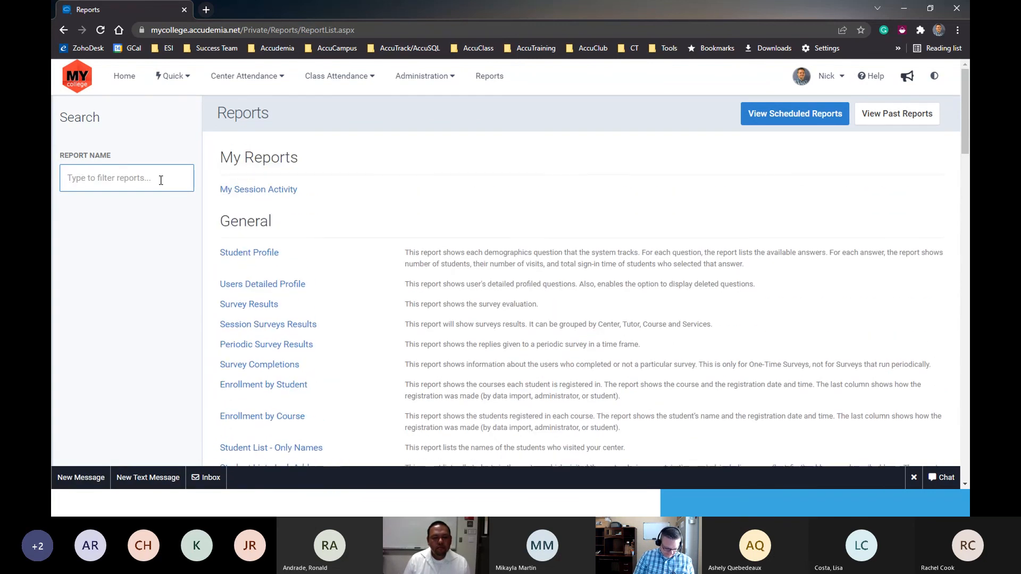
type("Survey")
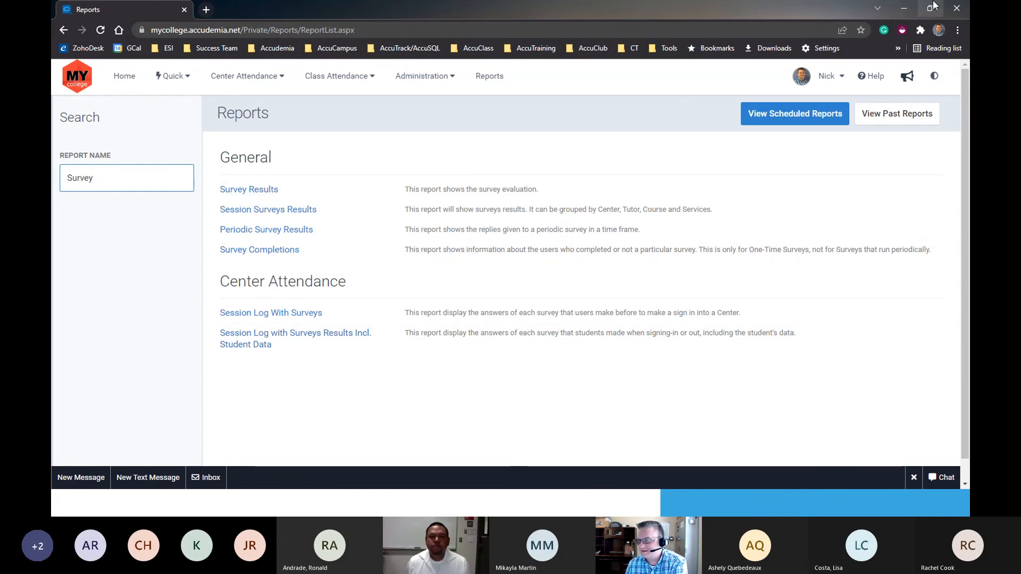
left_click(899, 11)
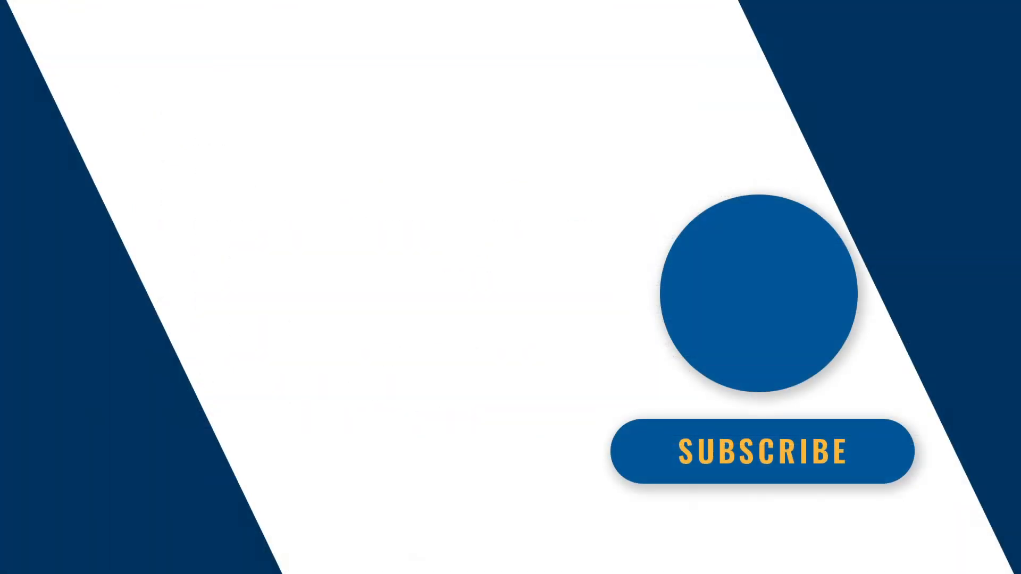